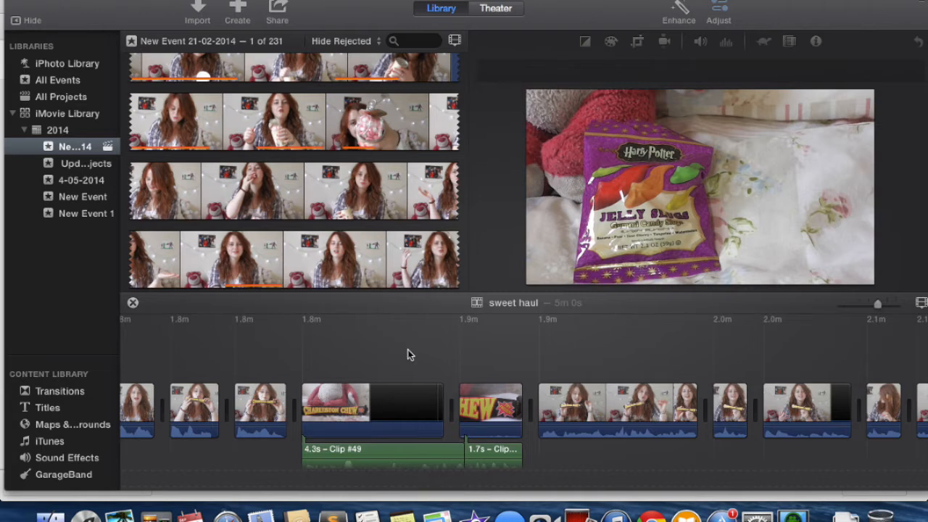
Look through the opening of the sweet haul timeline and preview Clip #49 from the event footage.
scroll(408, 354, left, 10)
scroll(408, 353, left, 10)
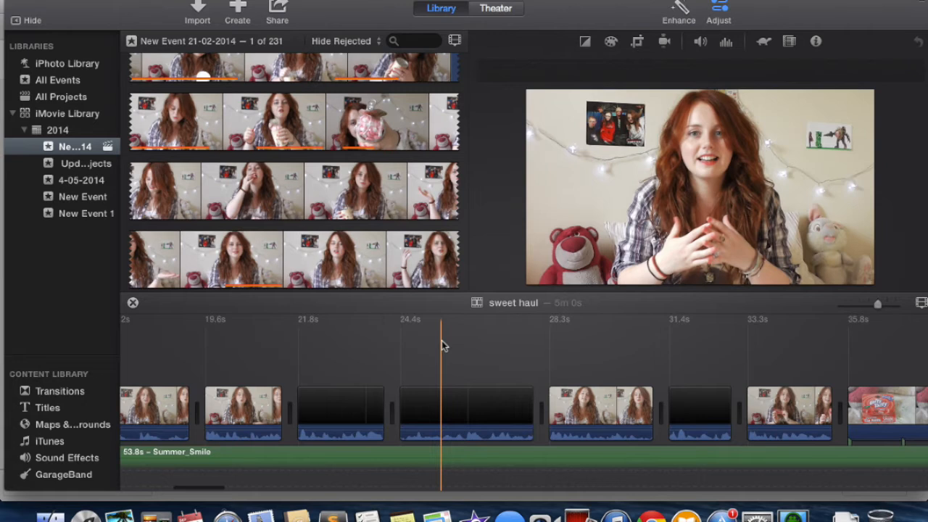
scroll(442, 341, left, 10)
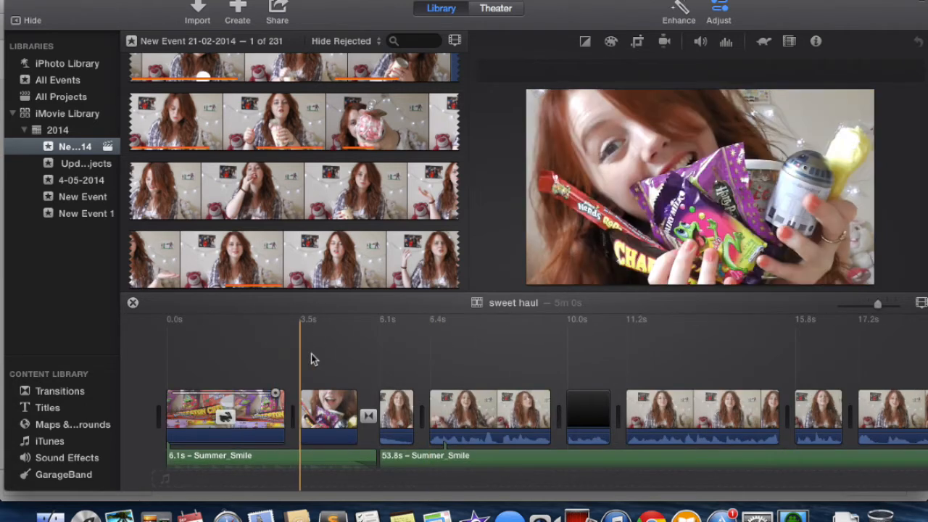
scroll(491, 367, right, 5)
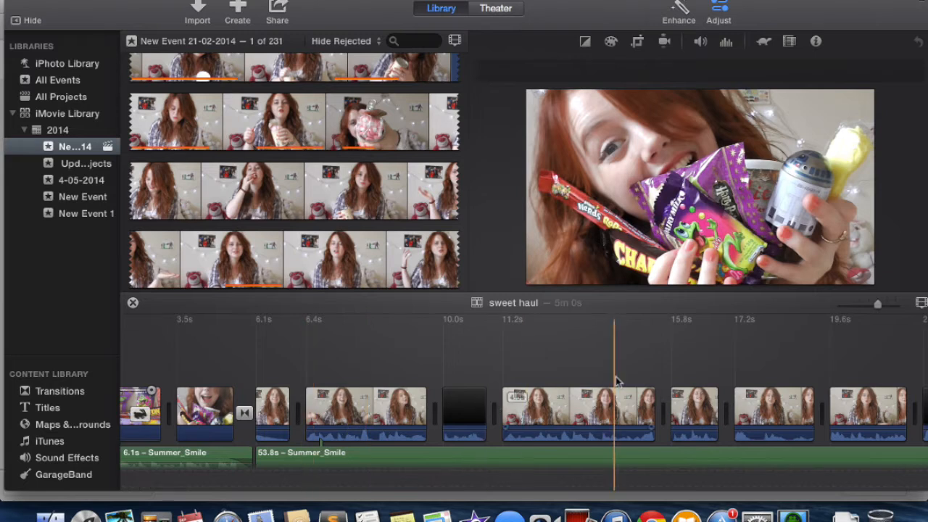
scroll(662, 379, left, 5)
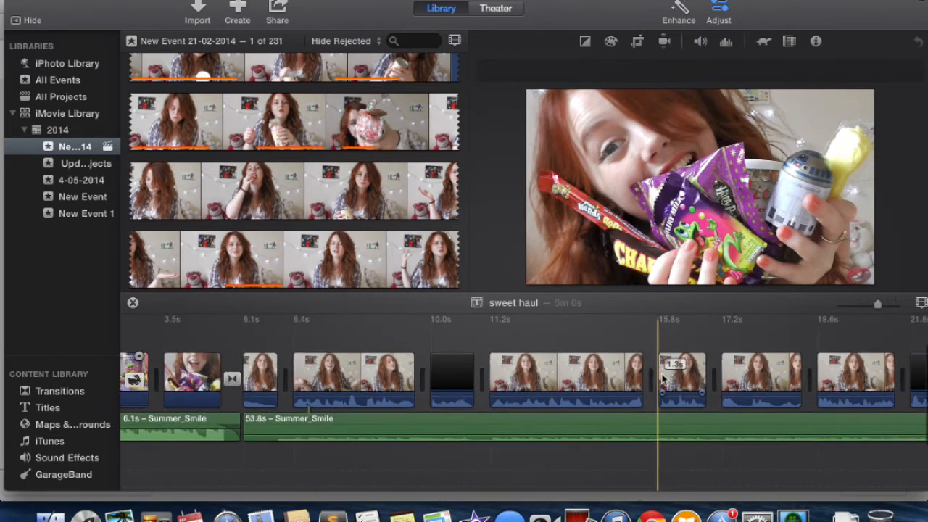
scroll(662, 378, right, 3)
scroll(260, 370, left, 3)
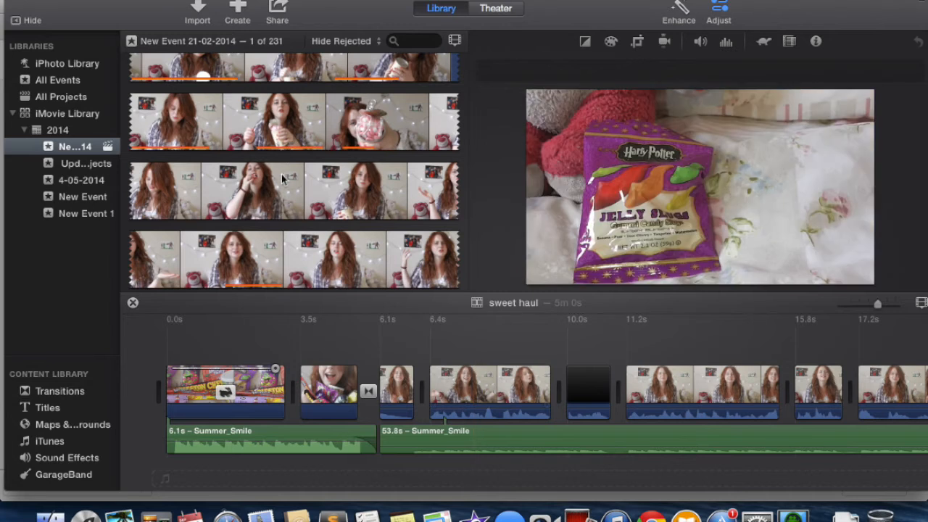
click(319, 187)
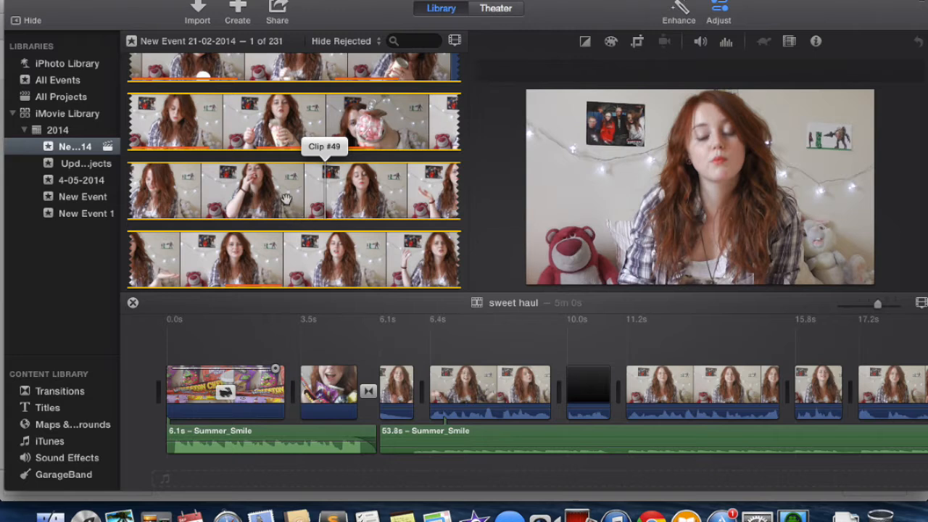
key(space)
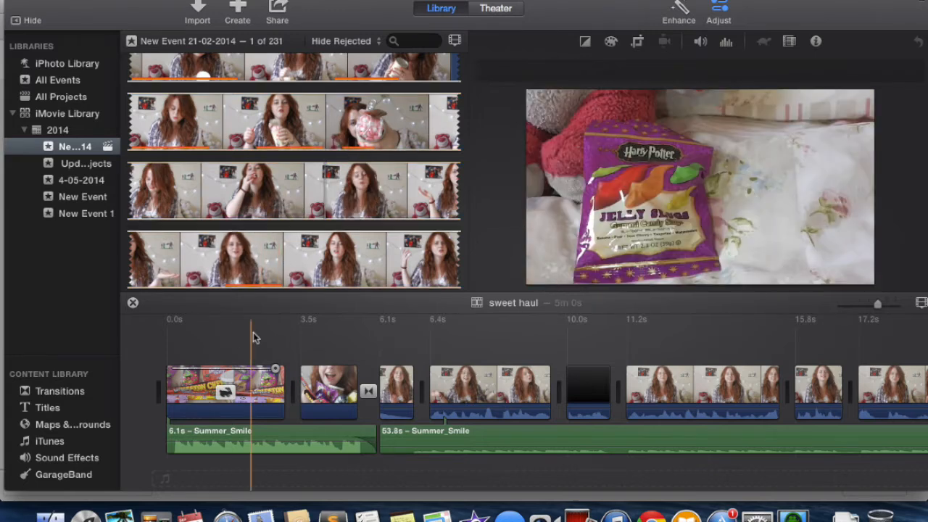
key(space)
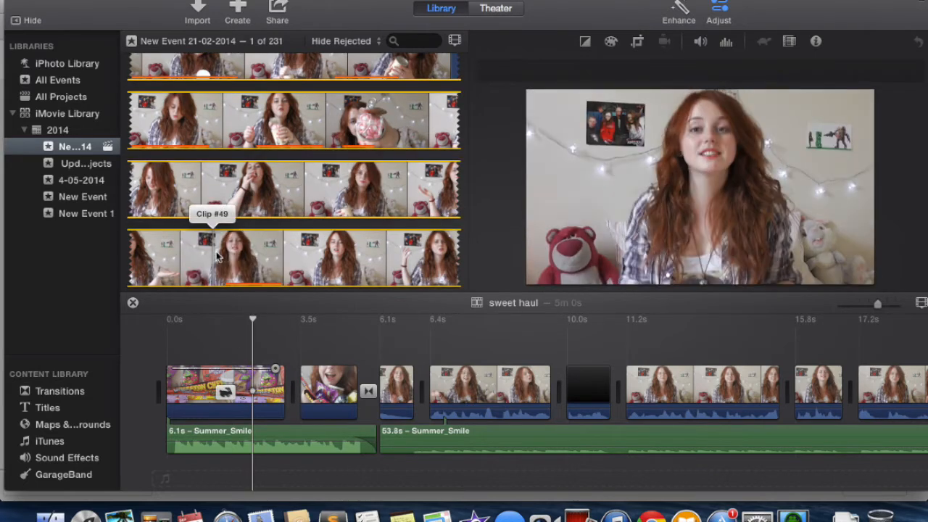
Insert about 5.7 s of the Dairy Milk Freddo clip (Clip #41) into the timeline directly after the second clip.
scroll(152, 207, down, 5)
click(152, 208)
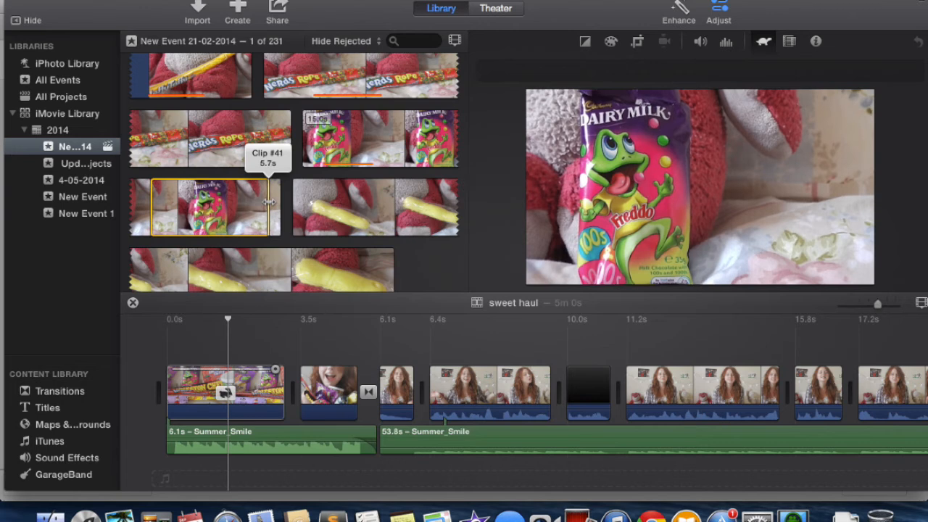
drag(232, 207, 307, 303)
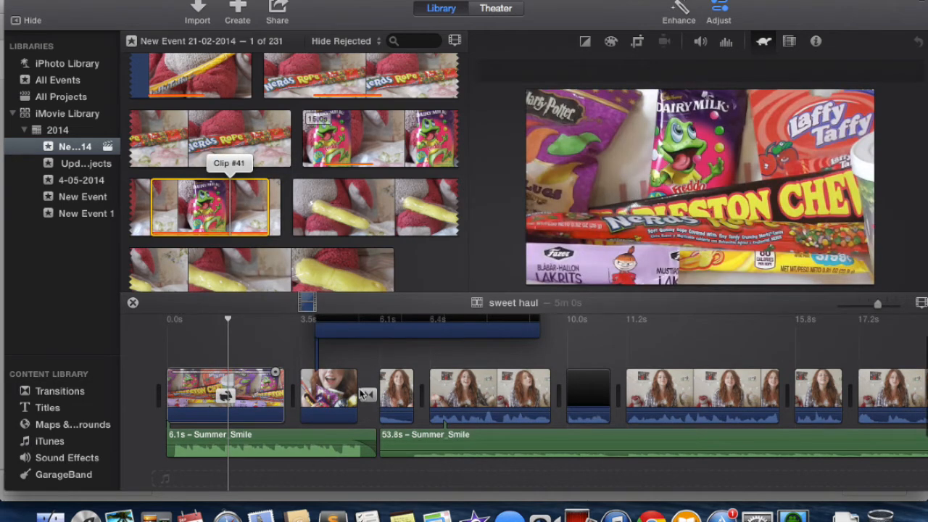
drag(362, 393, 366, 393)
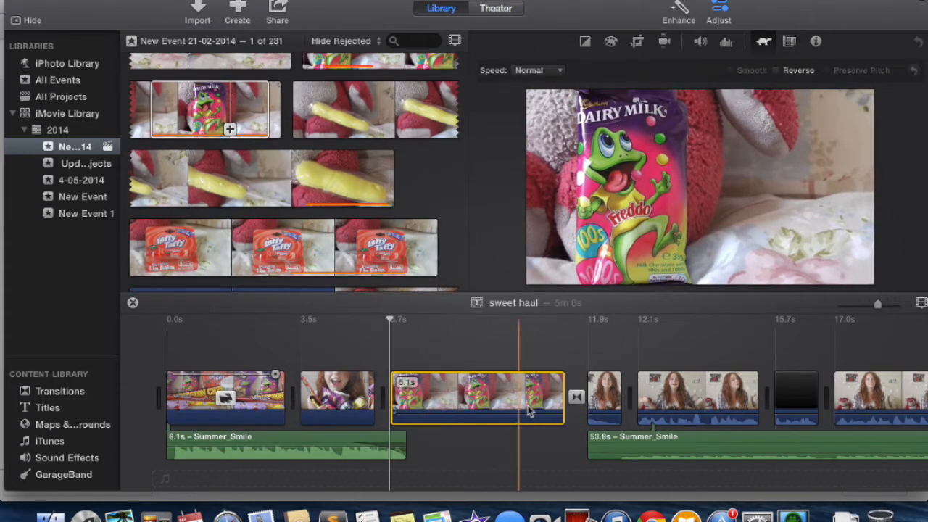
Split the Freddo clip in the timeline about 1.7 s from its start and delete the first piece.
right_click(451, 393)
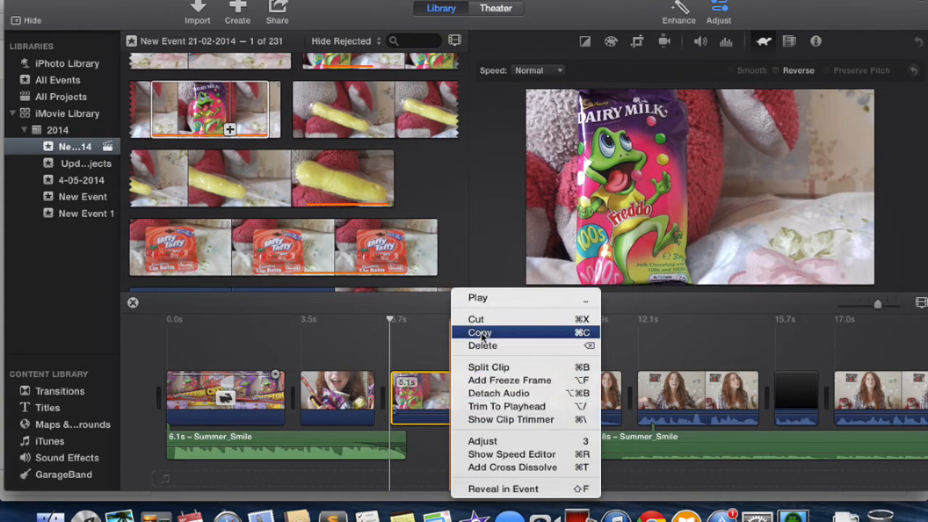
click(491, 368)
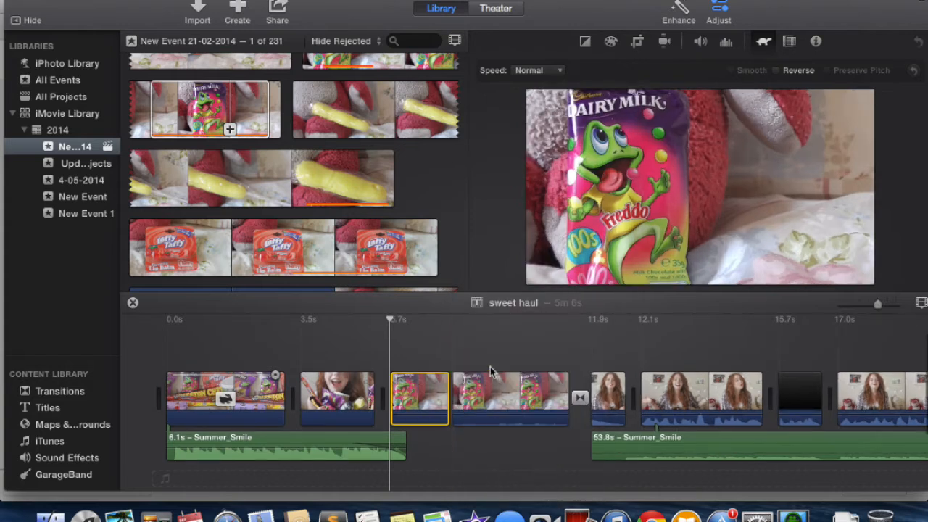
click(508, 402)
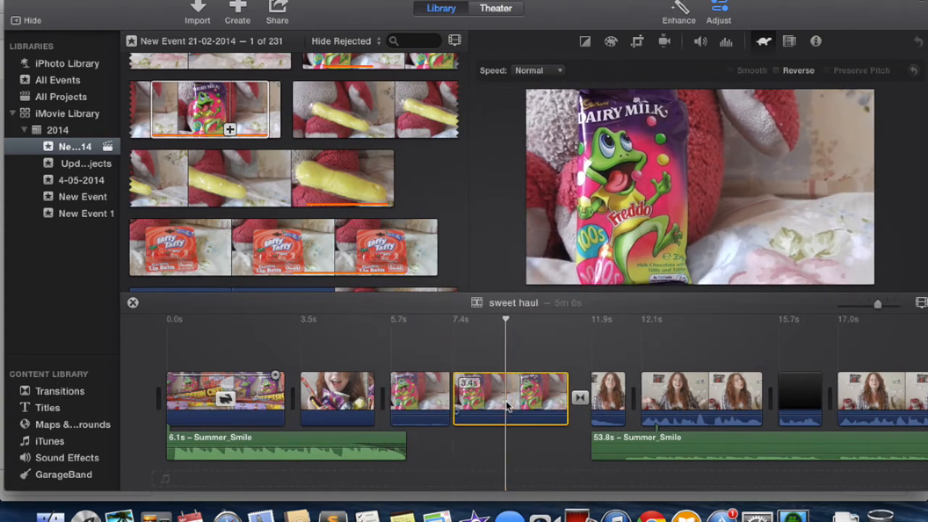
click(409, 395)
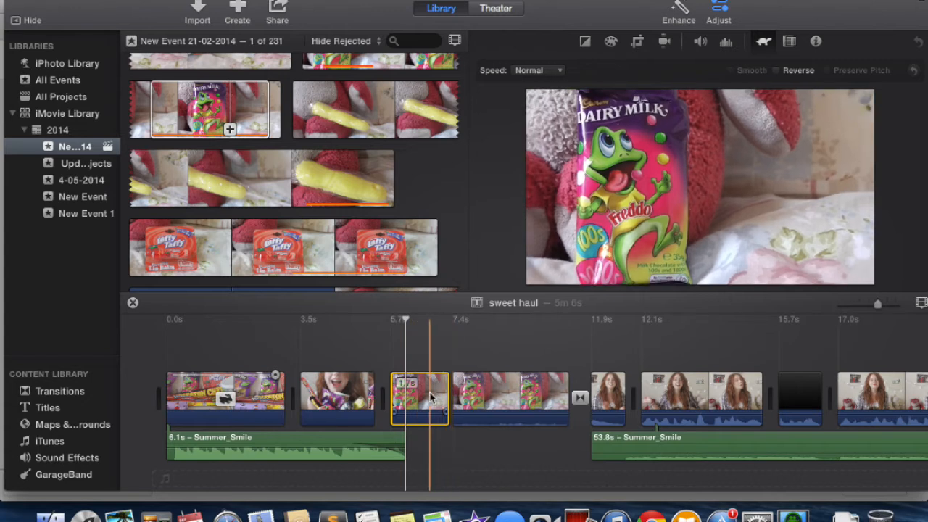
key(Delete)
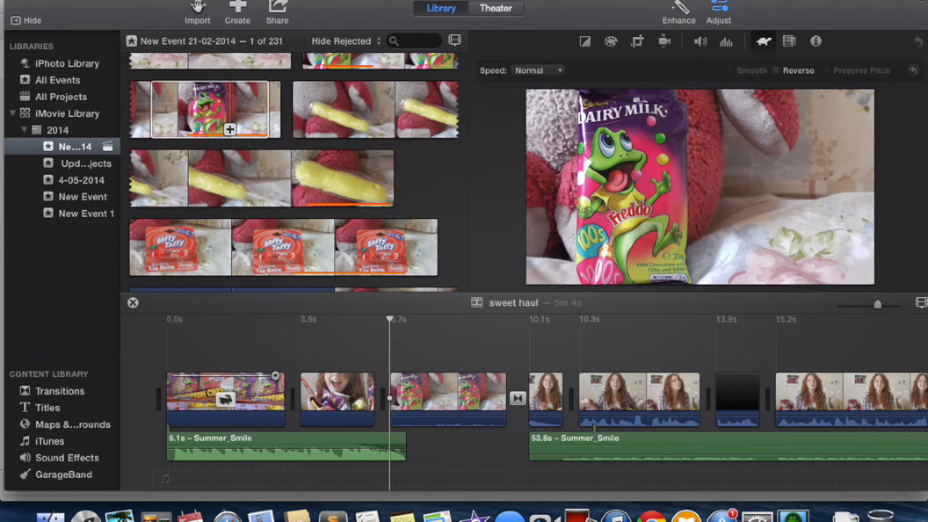
Browse the Movies folder on Macintosh HD for importable media and close the import window without importing.
click(198, 7)
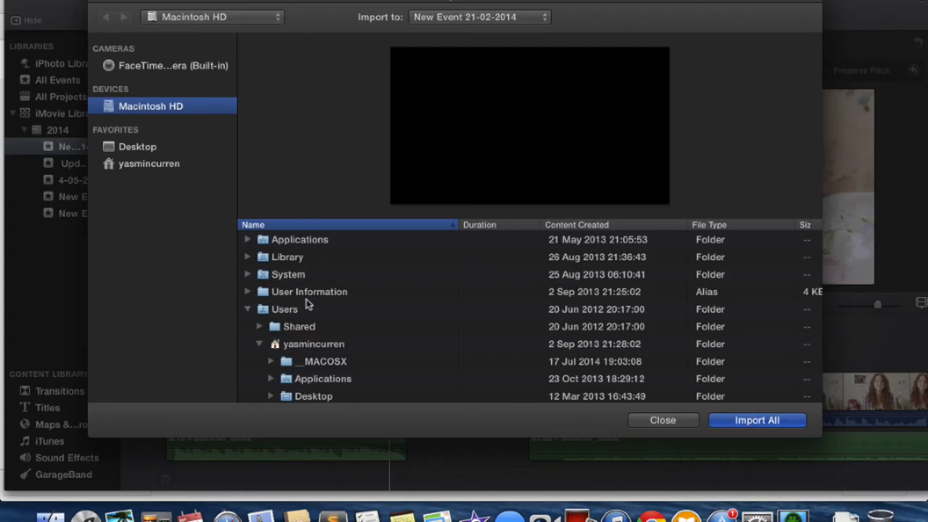
scroll(306, 303, down, 8)
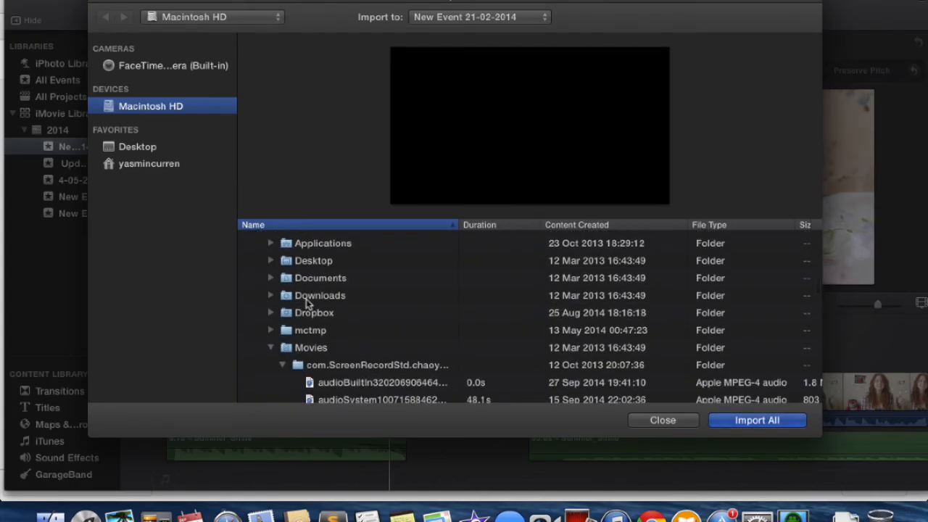
click(349, 378)
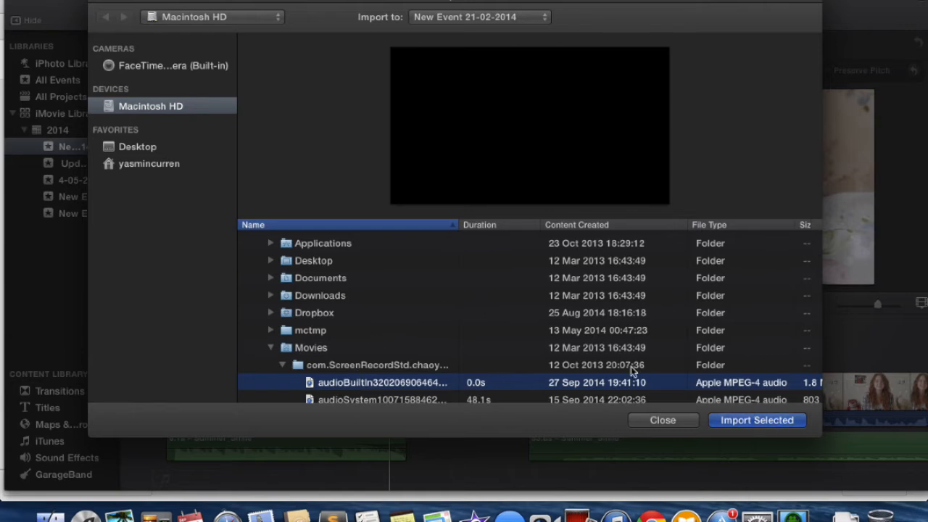
scroll(446, 354, down, 2)
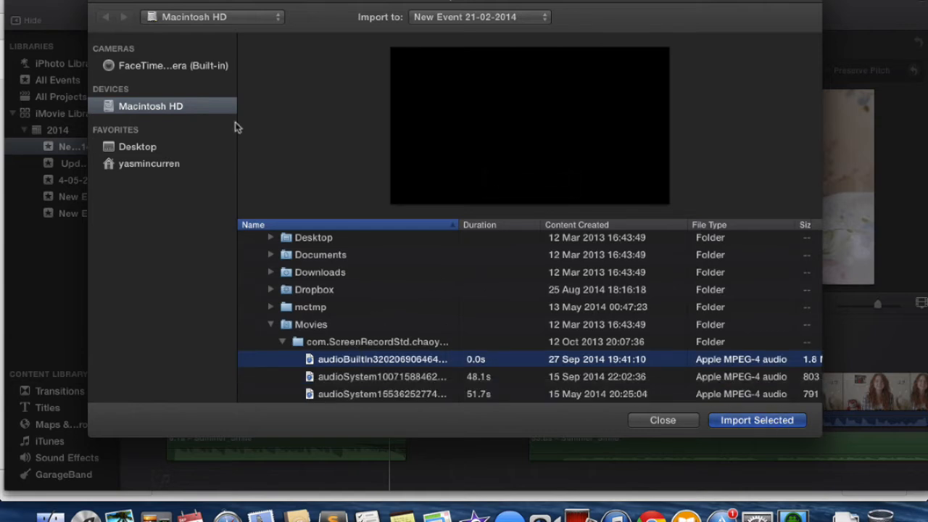
click(98, 2)
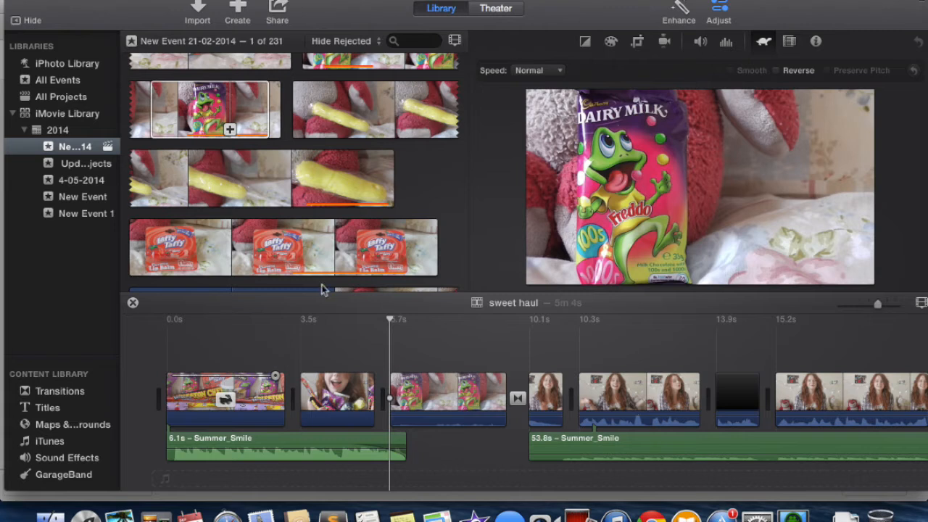
Set background noise reduction to 82% on the talking clip that starts at 15.2 s, and play it back to check.
scroll(537, 349, right, 10)
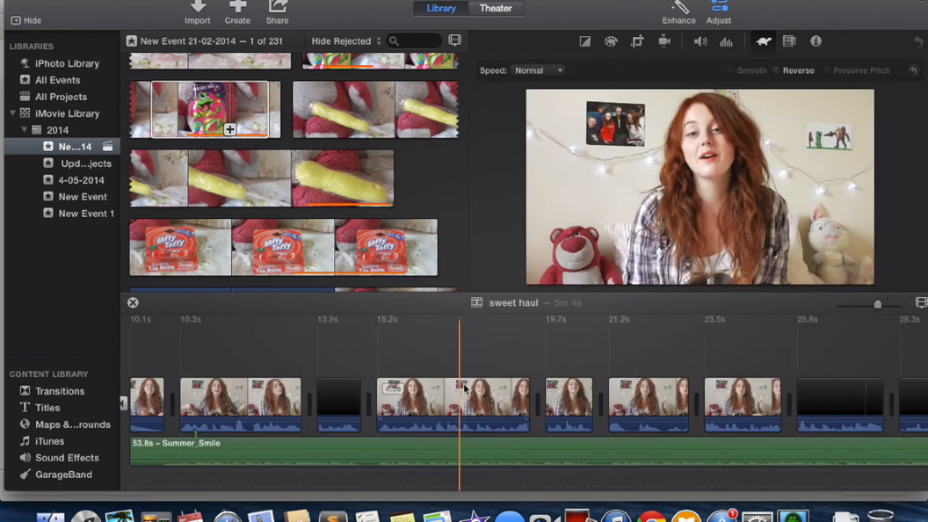
click(446, 395)
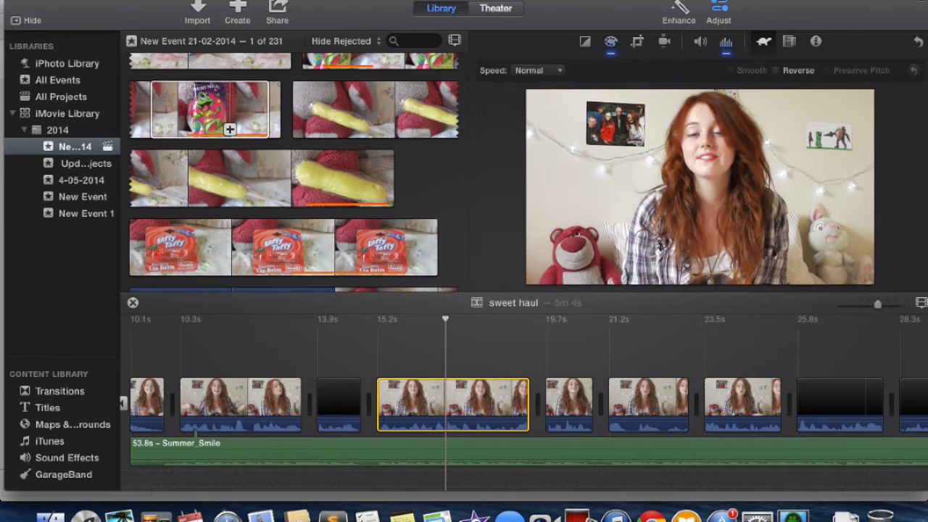
click(701, 42)
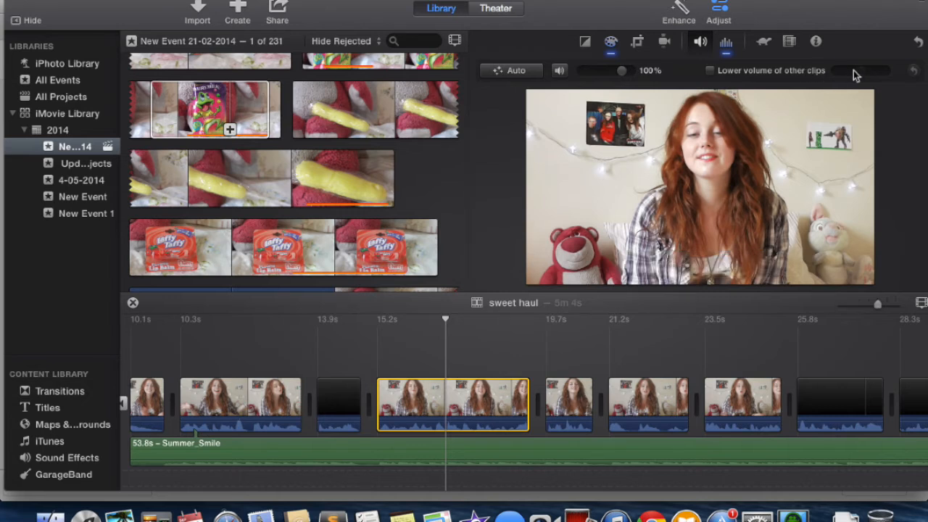
click(730, 43)
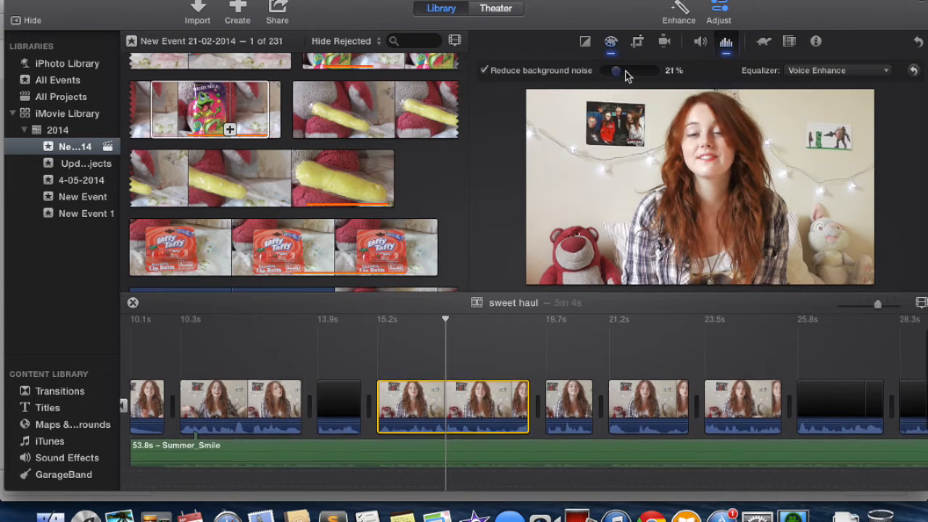
drag(614, 72, 644, 72)
click(387, 363)
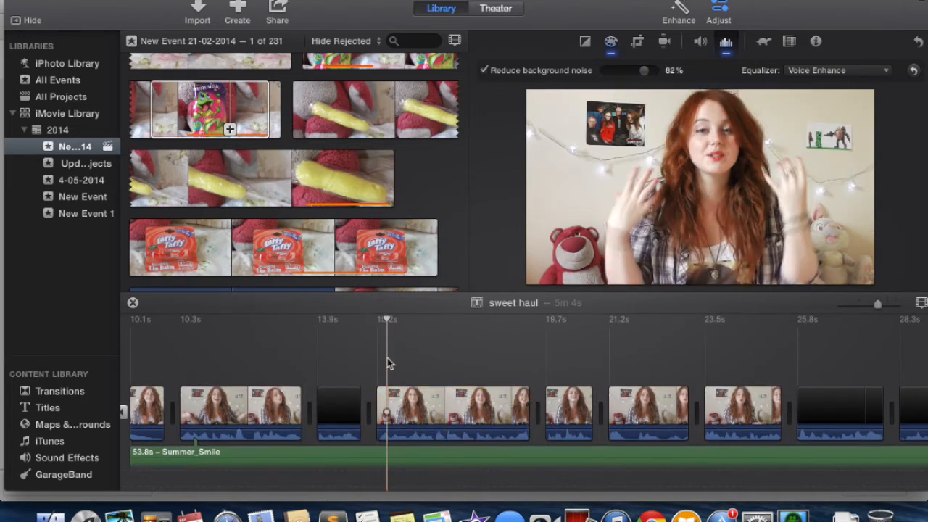
key(space)
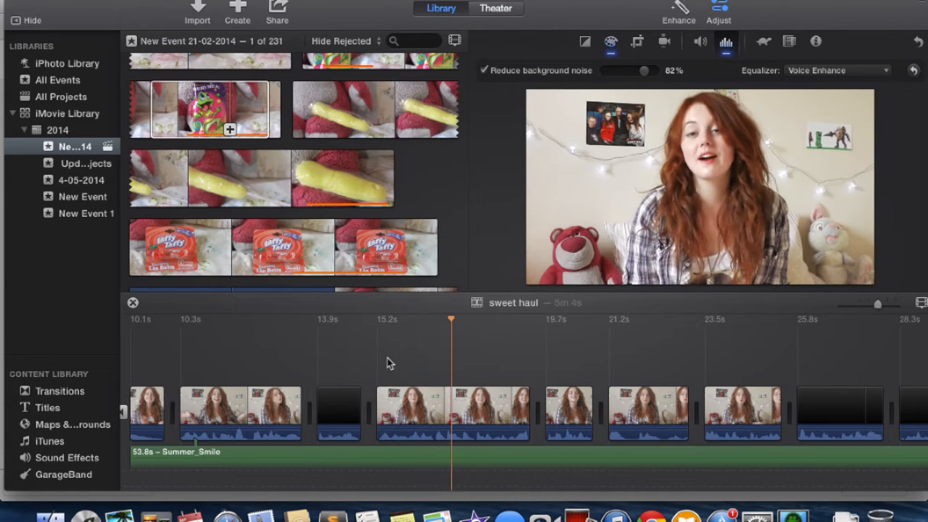
key(space)
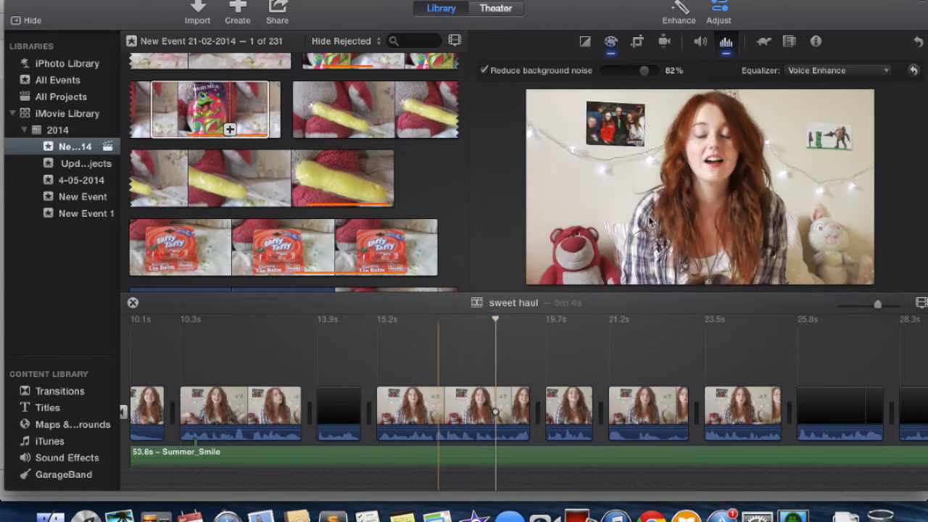
Review the equalizer presets available for the talking clip at 15.2 s, keeping Voice Enhance.
click(481, 400)
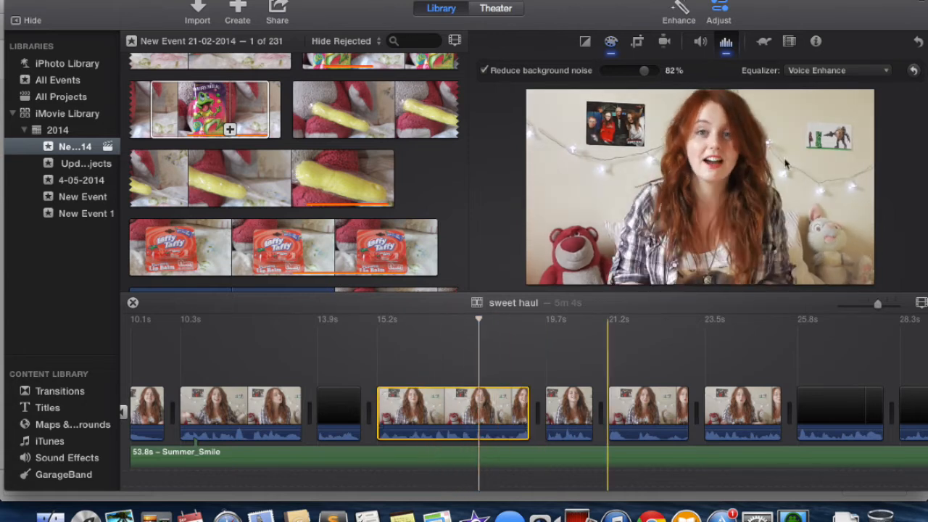
click(823, 69)
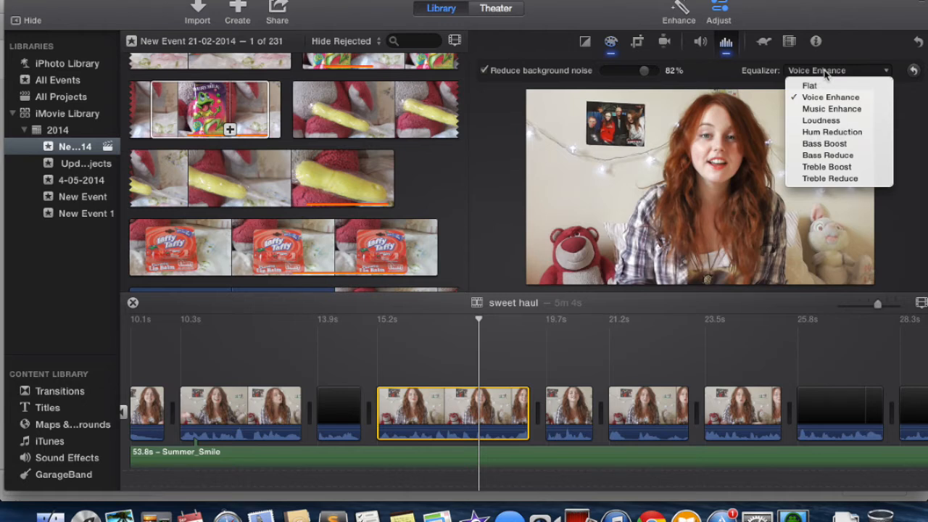
click(824, 73)
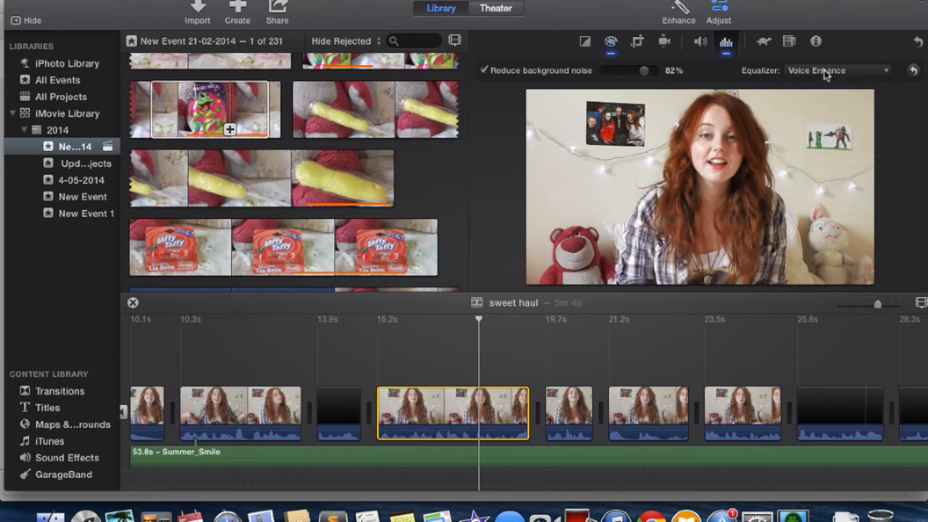
Raise the highlights in the colour correction of the talking clip at 15.2 s to brighten the picture strongly.
click(610, 42)
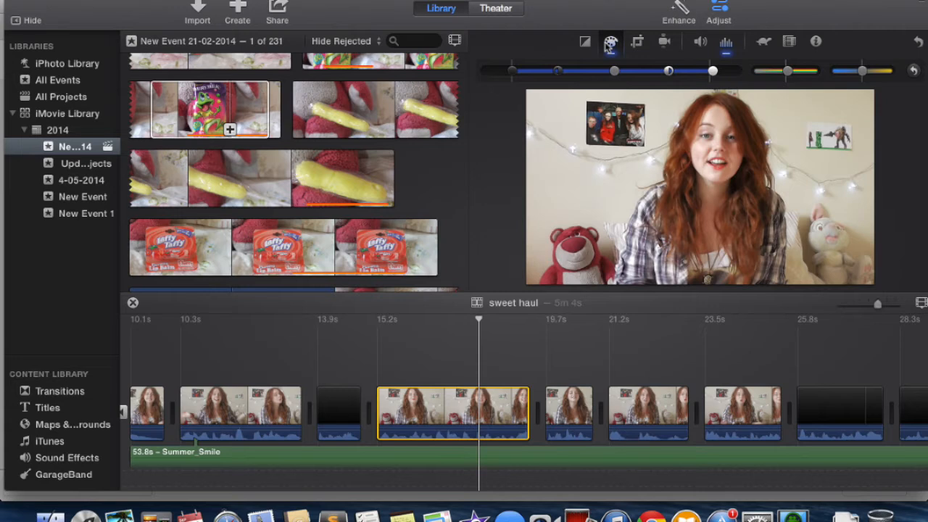
drag(714, 70, 724, 71)
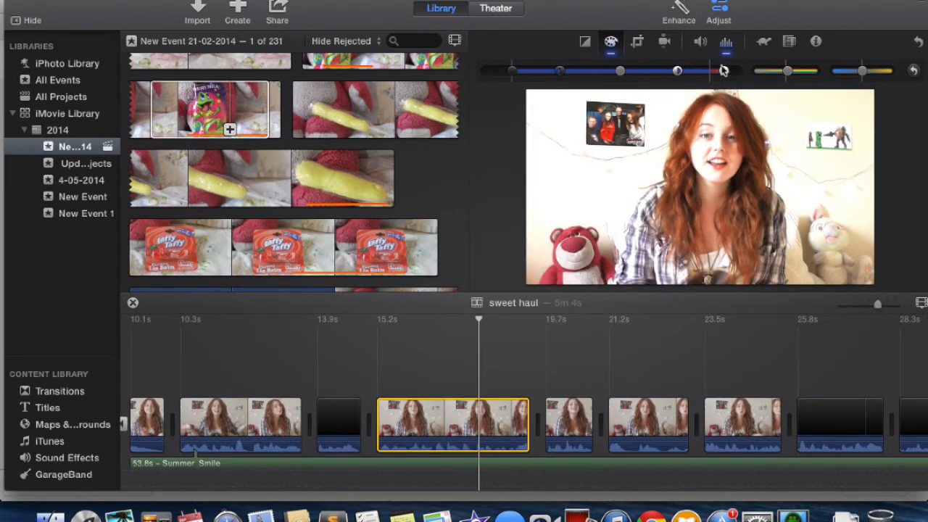
Set the speed of the talking clip at 15.2 s to Fast with the 2x option.
click(765, 43)
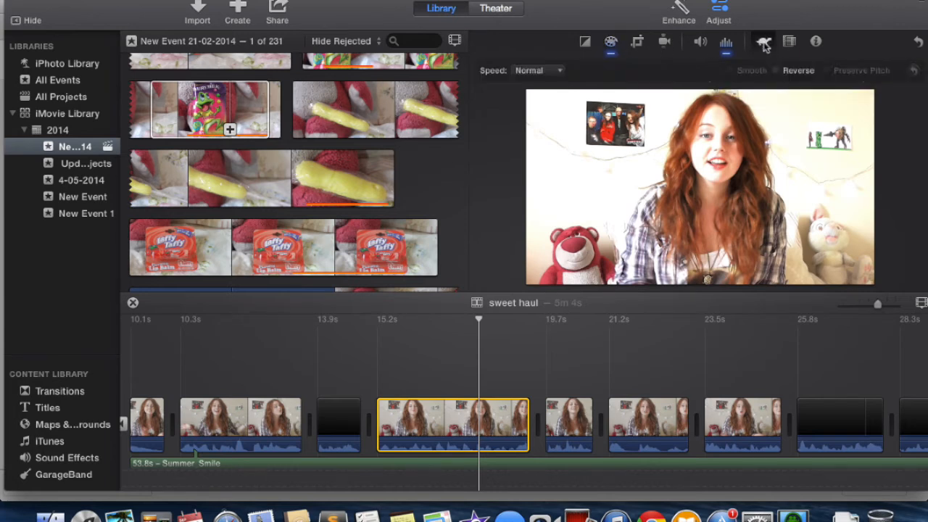
click(533, 71)
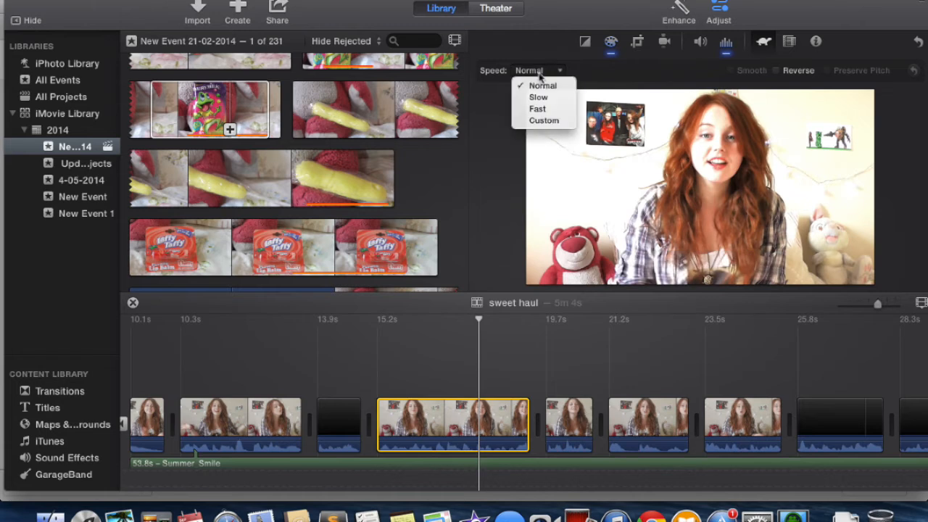
click(536, 112)
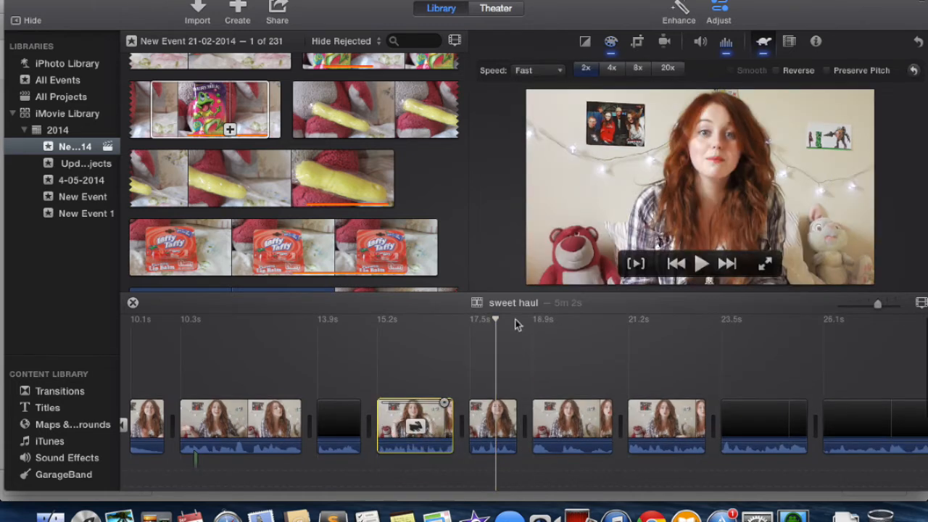
Adjust the length of the sped-up talking clip at 15.2 s on the timeline to a custom speed of about 418%.
drag(446, 403, 516, 406)
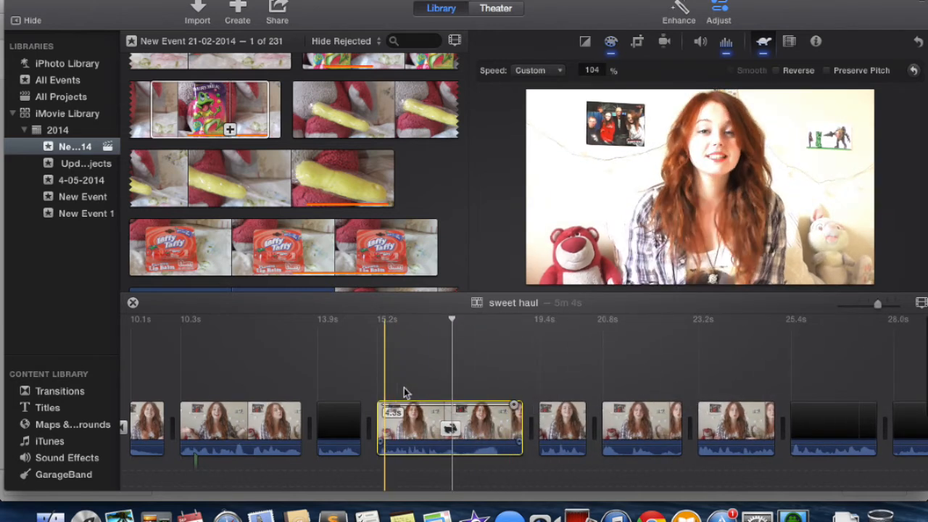
mouse_move(516, 409)
mouse_down()
mouse_move(570, 406)
mouse_move(508, 404)
mouse_up()
drag(430, 414, 355, 411)
click(377, 384)
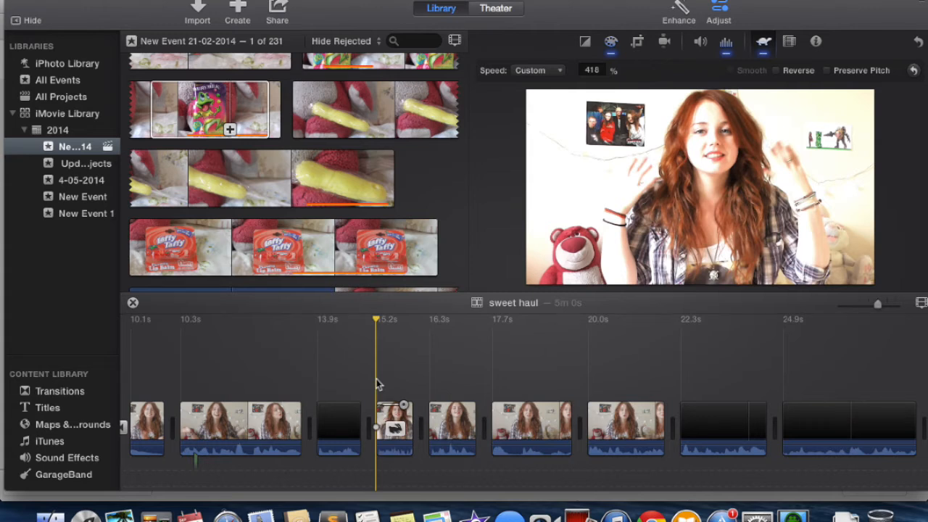
Detach the audio from the talking clip at 16.3 s.
click(441, 392)
right_click(440, 392)
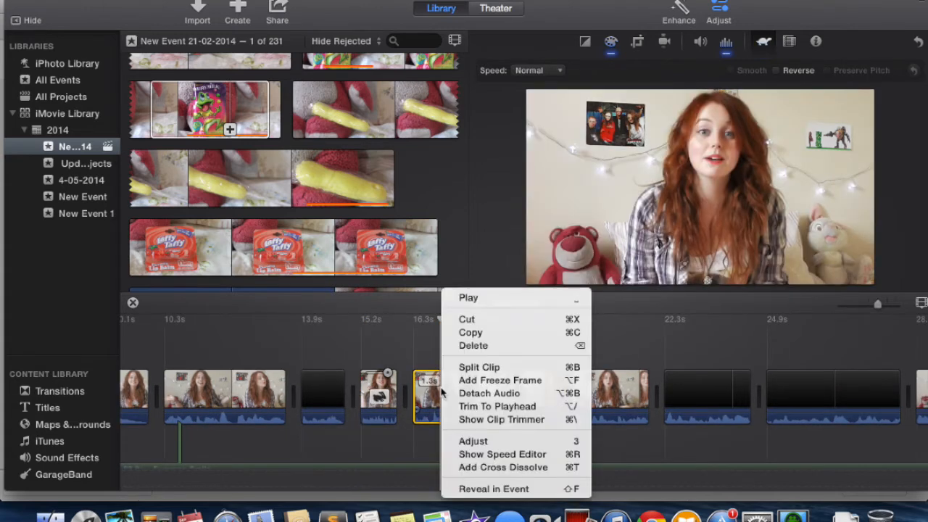
click(489, 393)
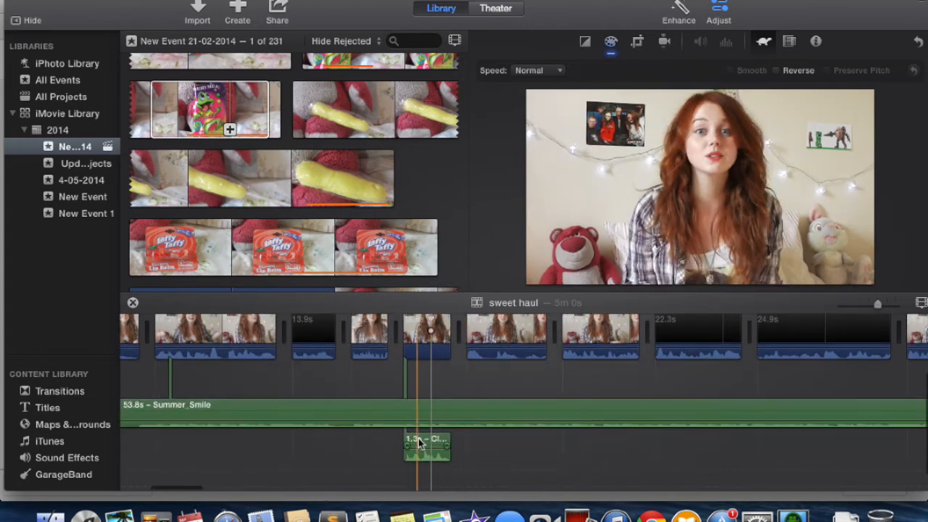
Move the detached 1.3 s audio clip so it starts beneath the talking clip at 17.7 s.
click(421, 441)
drag(421, 441, 487, 450)
click(466, 446)
click(425, 446)
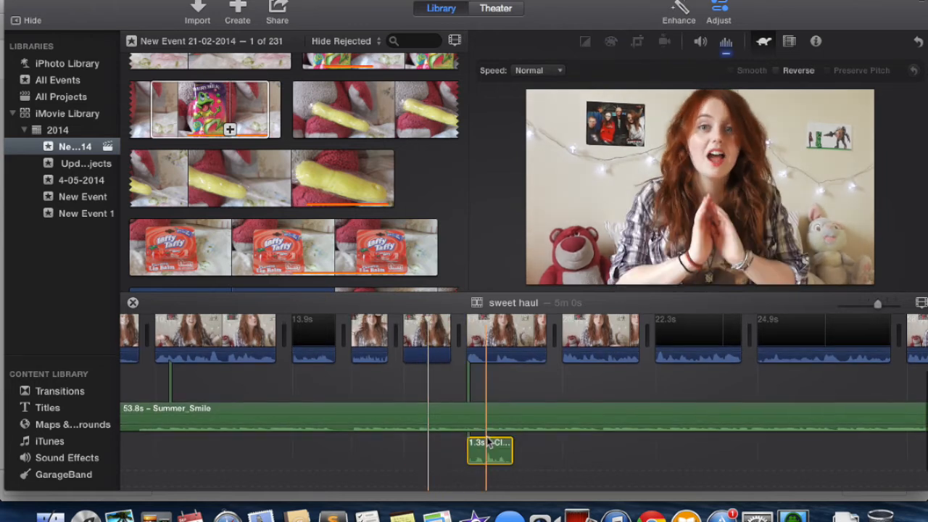
Play the Laffy Taffy lip balm clip at 36.3 s to review how separate audio clips run beneath it.
scroll(466, 421, right, 15)
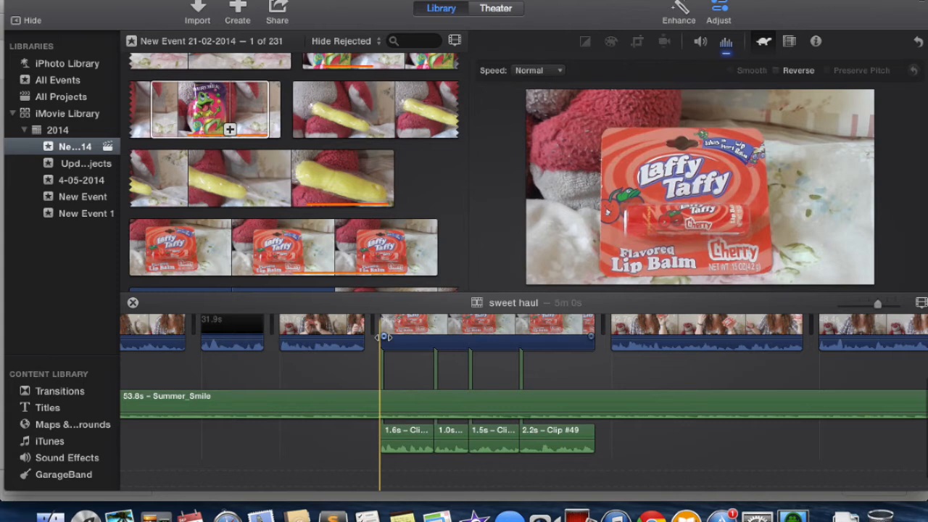
key(space)
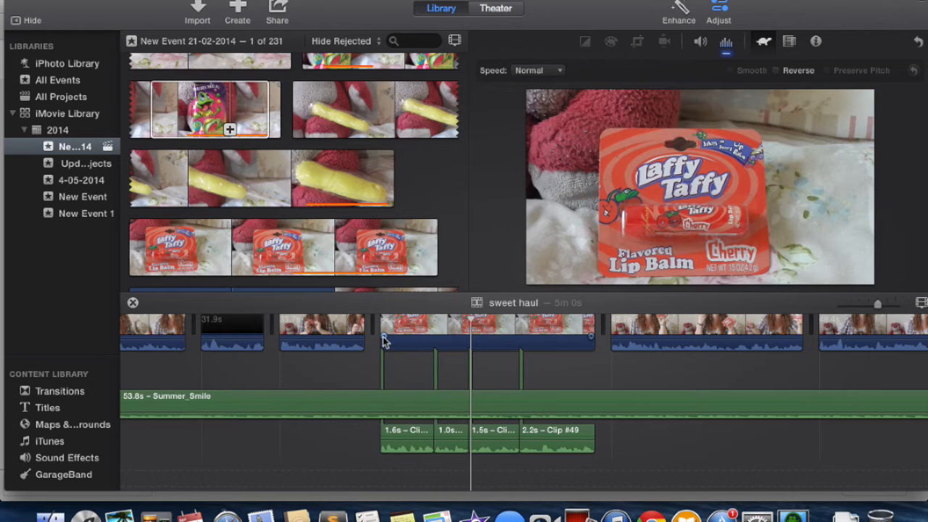
scroll(422, 371, up, 3)
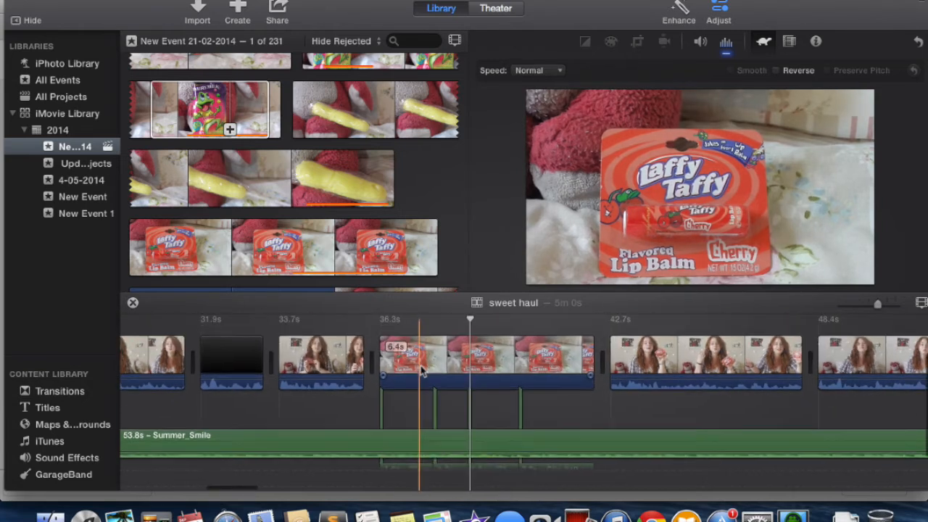
scroll(293, 379, left, 5)
scroll(294, 378, left, 15)
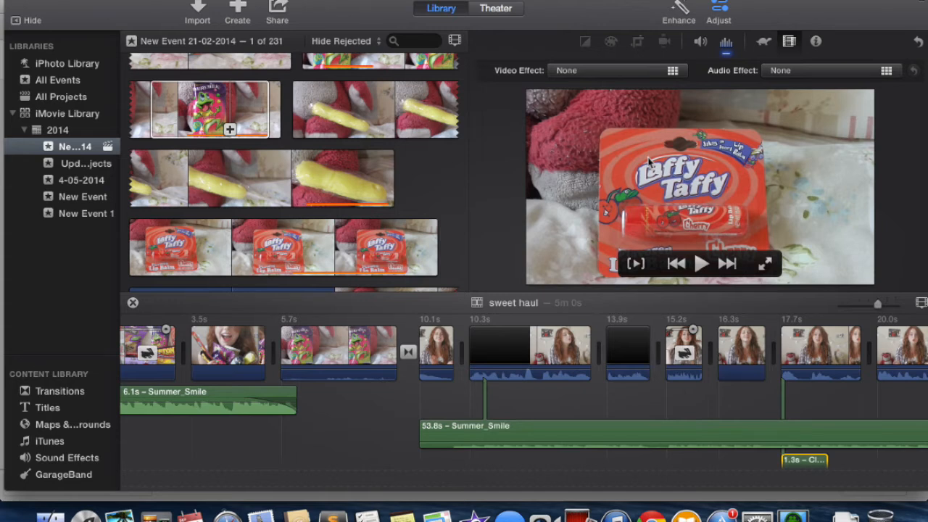
Review the audio effects for the detached audio clip and the video effects for the talking clip at 16.3 s, applying none.
click(811, 66)
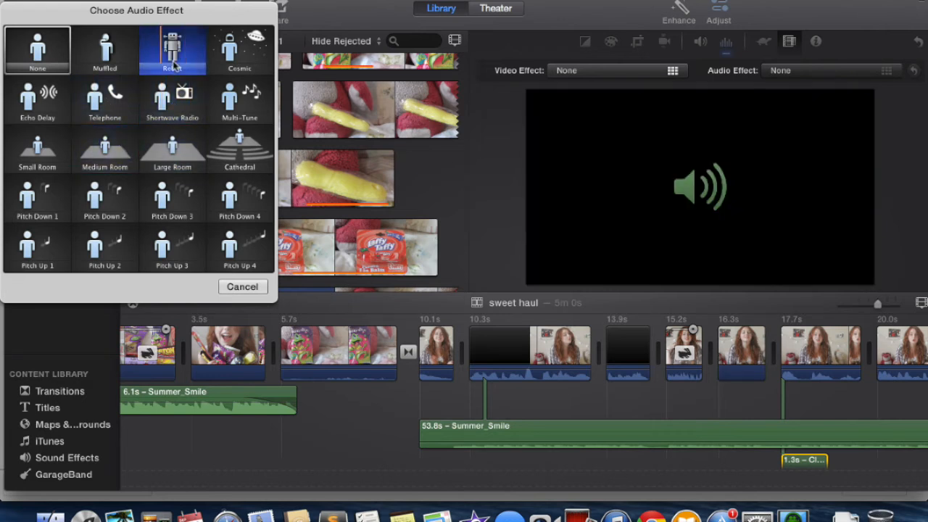
click(243, 287)
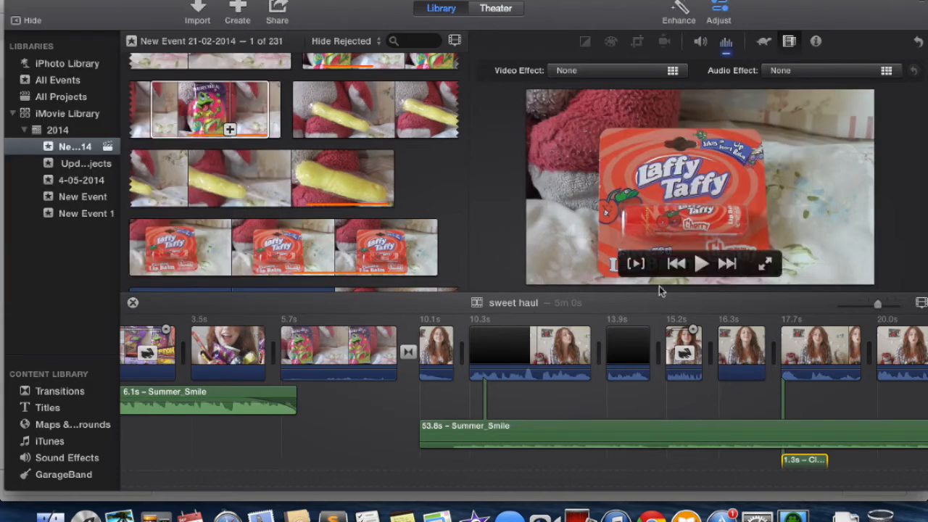
click(752, 352)
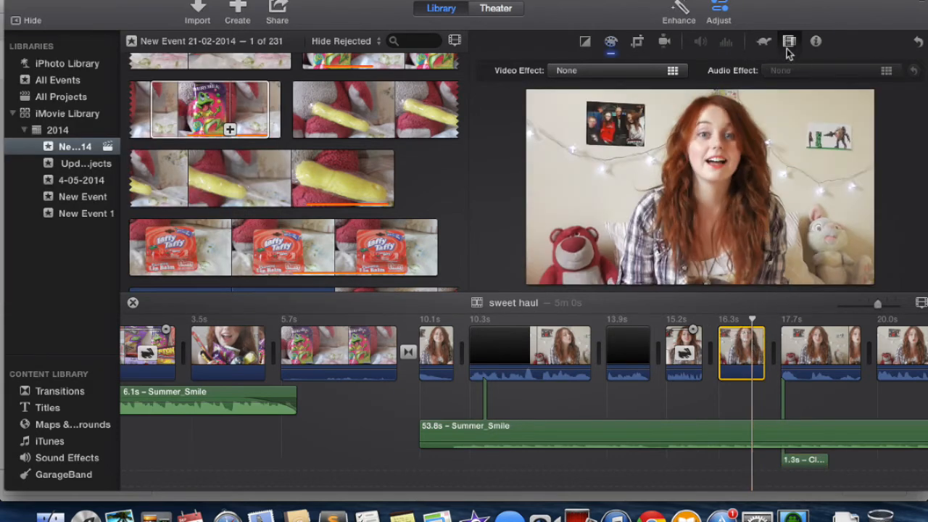
click(656, 70)
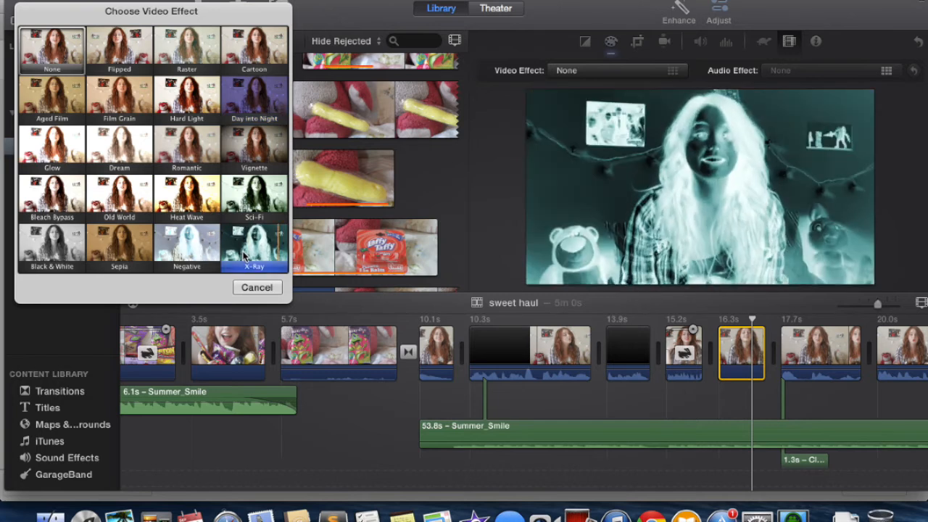
click(409, 389)
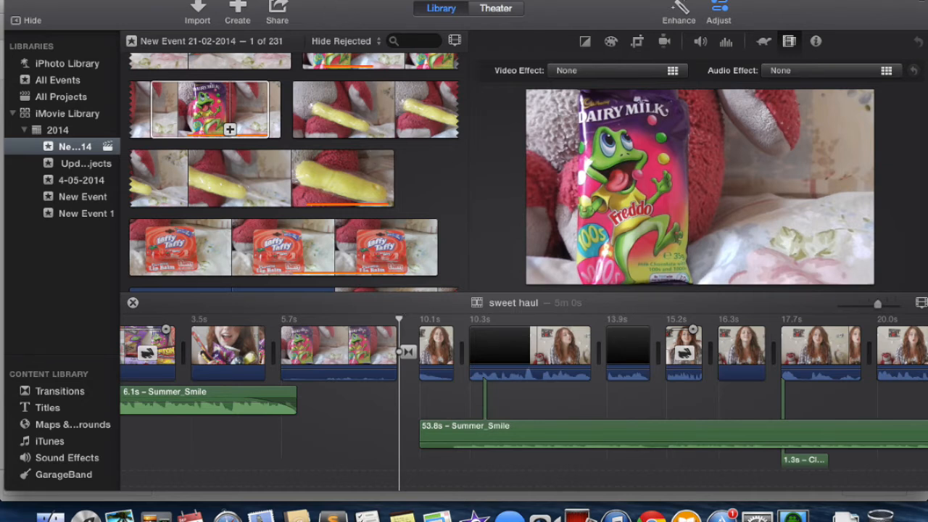
click(331, 0)
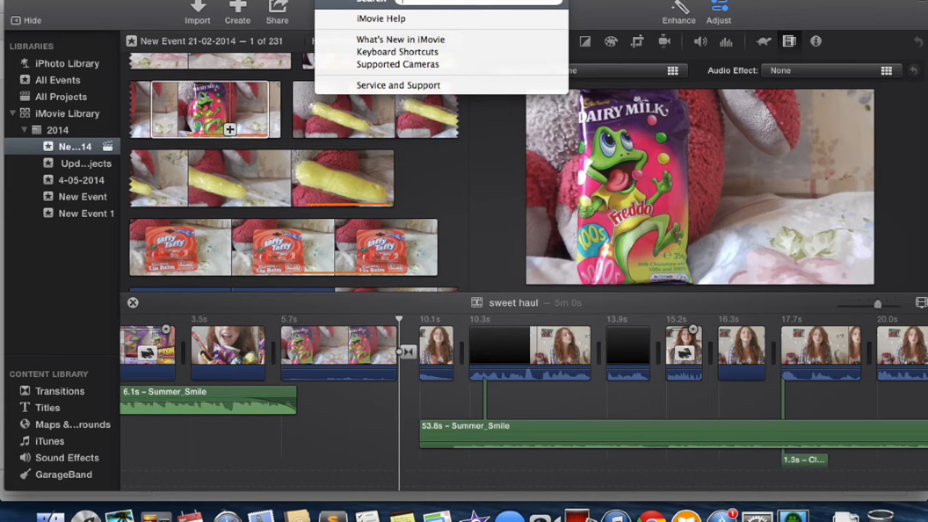
text(Videq)
key(Return)
click(331, 0)
key(Escape)
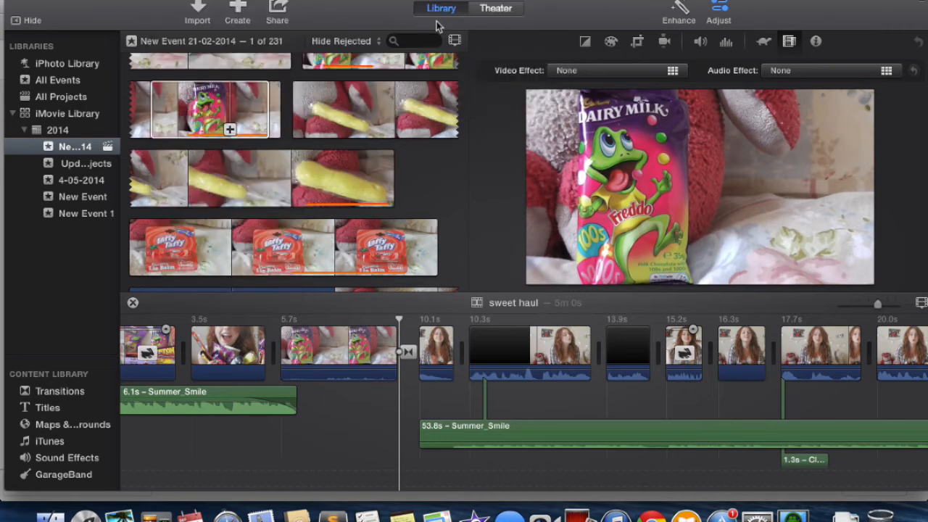
Record a voiceover of about 3 s from near the start of the Freddo chocolate clip at 5.7 s, and play it back.
key(v)
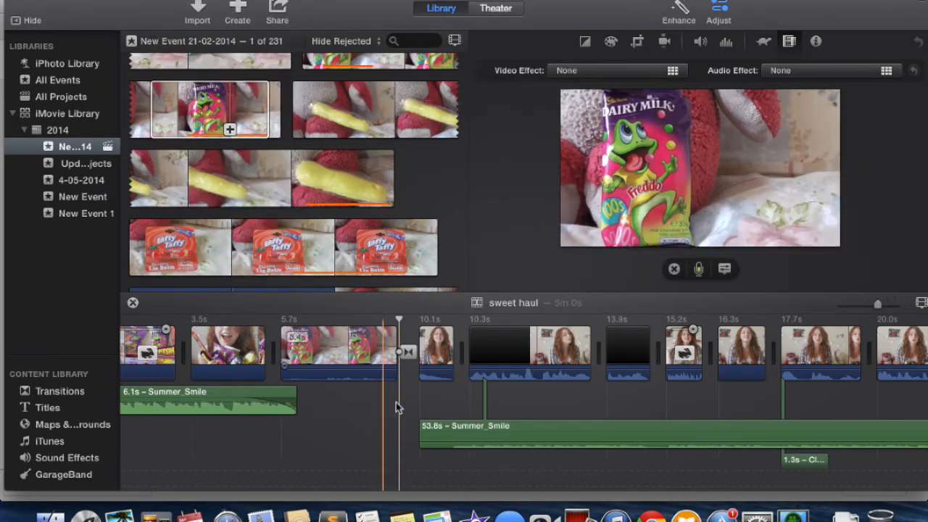
click(296, 355)
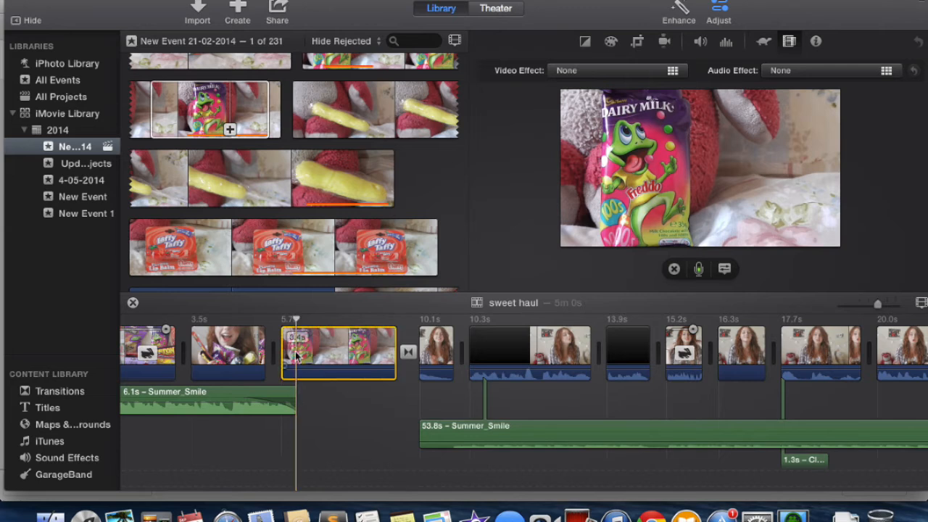
click(700, 270)
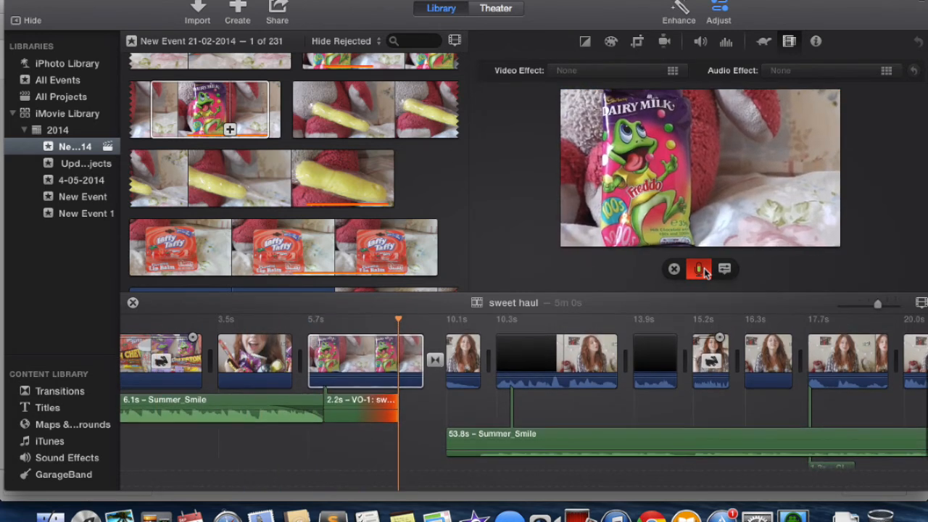
click(700, 270)
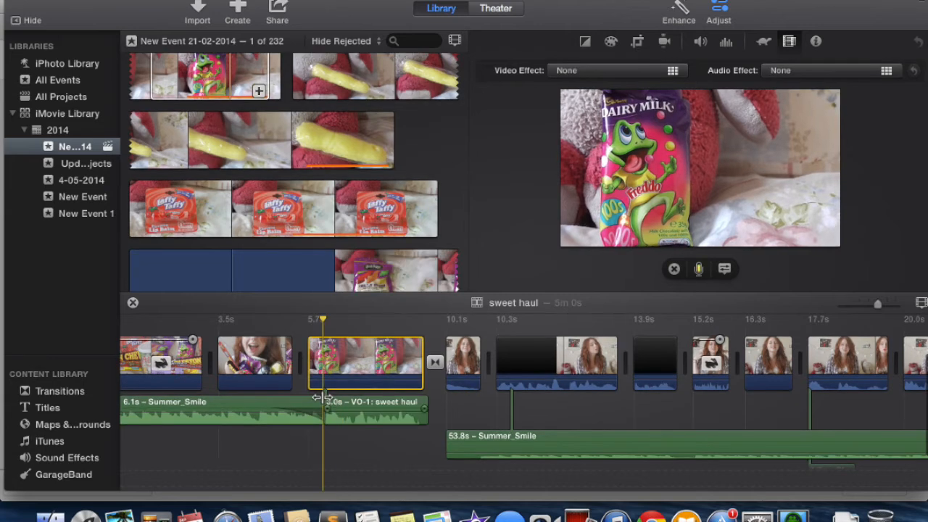
key(space)
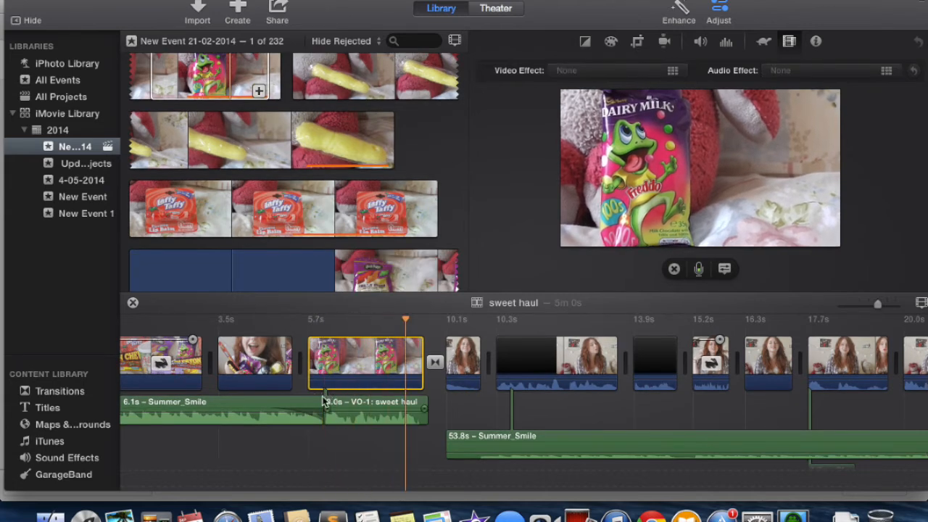
key(space)
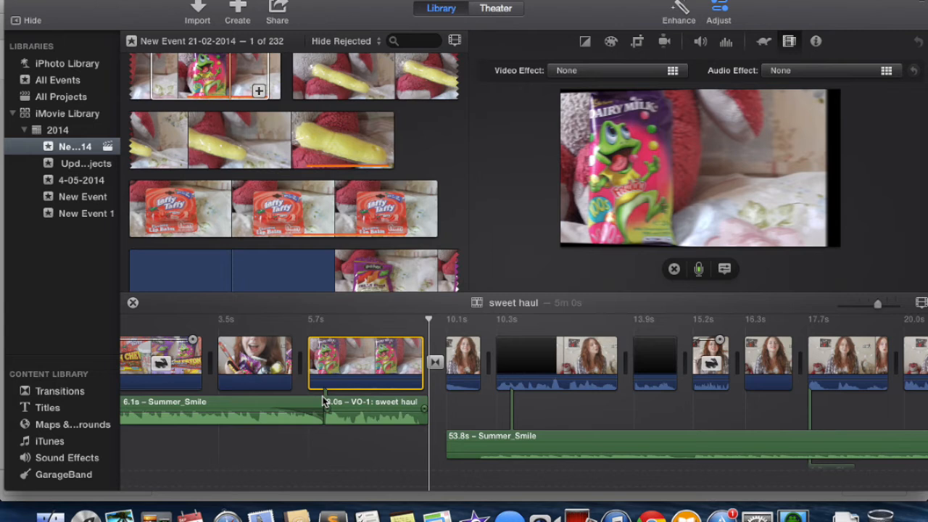
Review the project types available for creation, Movie and Trailer, without creating anything.
click(237, 9)
click(235, 9)
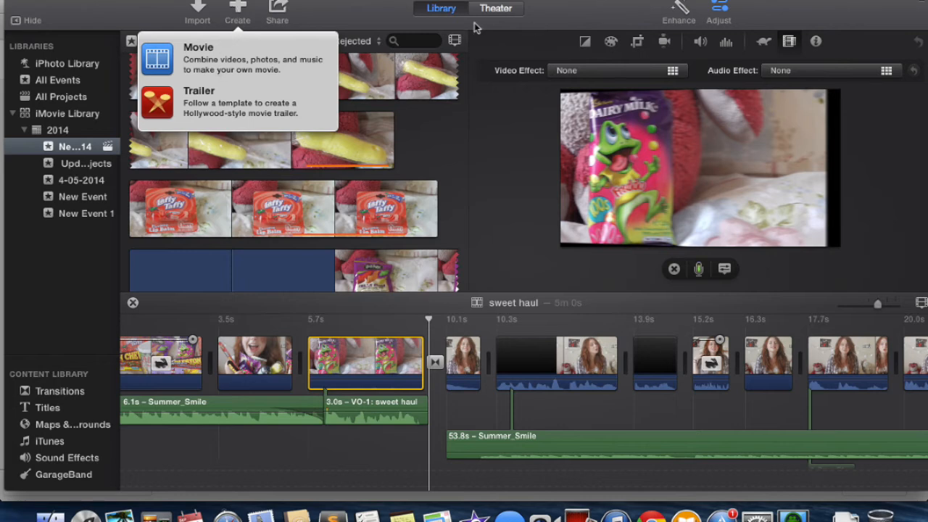
click(363, 10)
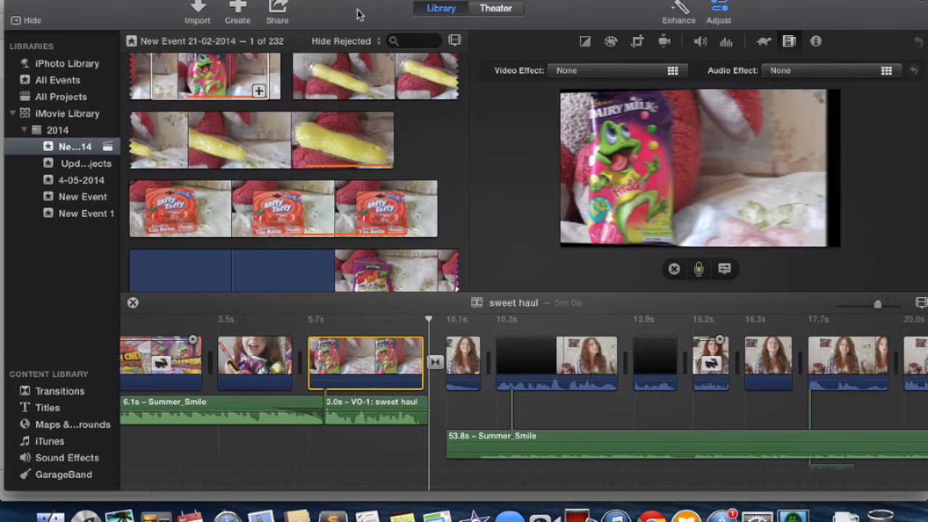
Review the size options for exporting sweet haul as a file, keeping HD 1080P (1920 x 1080), without exporting.
click(277, 12)
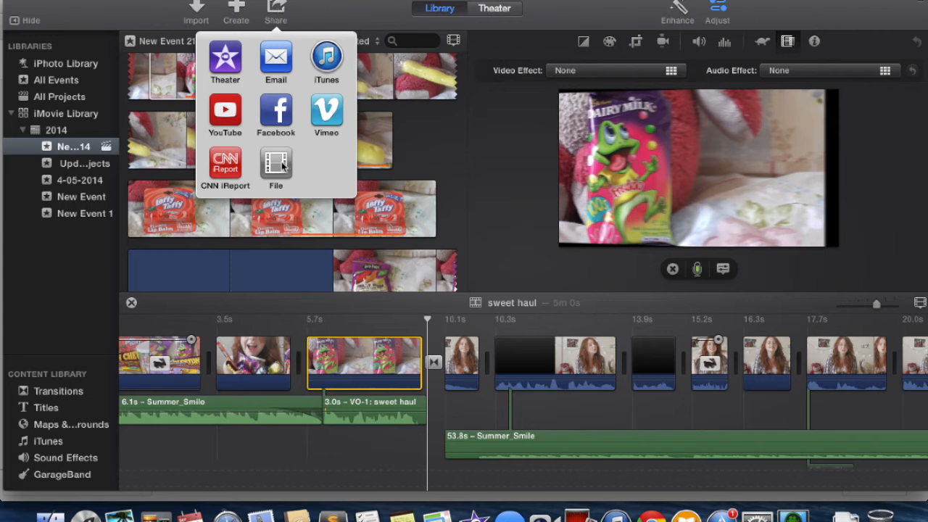
click(283, 165)
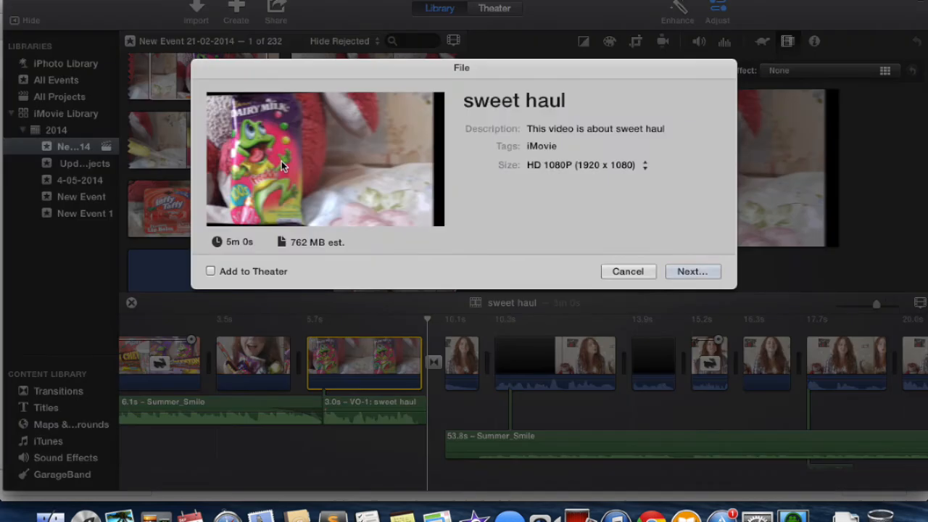
click(576, 166)
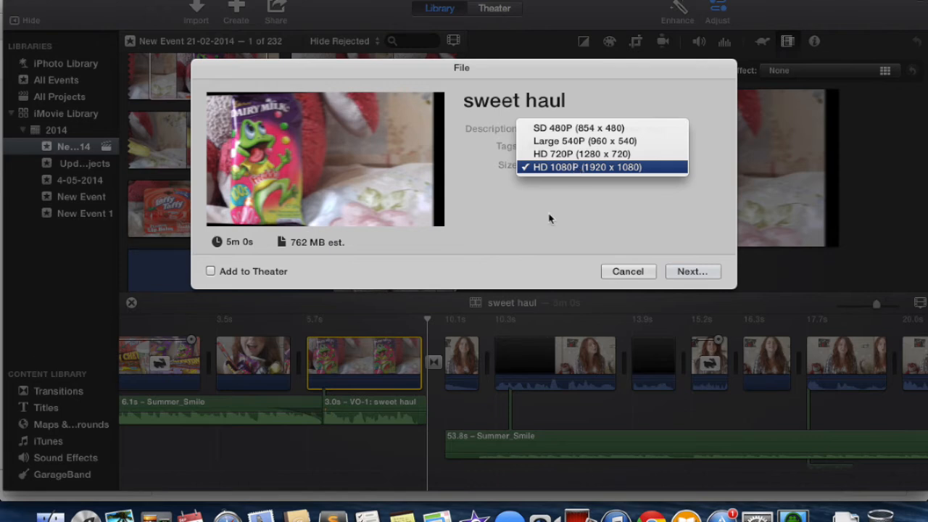
click(543, 236)
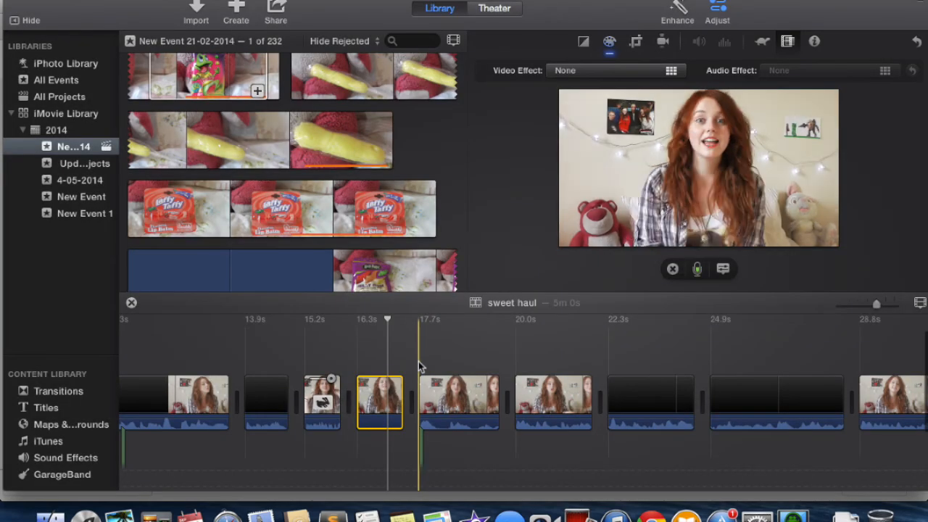
Paste a copy of the talking clip from 16.3 s and attach it as a cutaway above the start of the 17.7 s clip.
key(super+v)
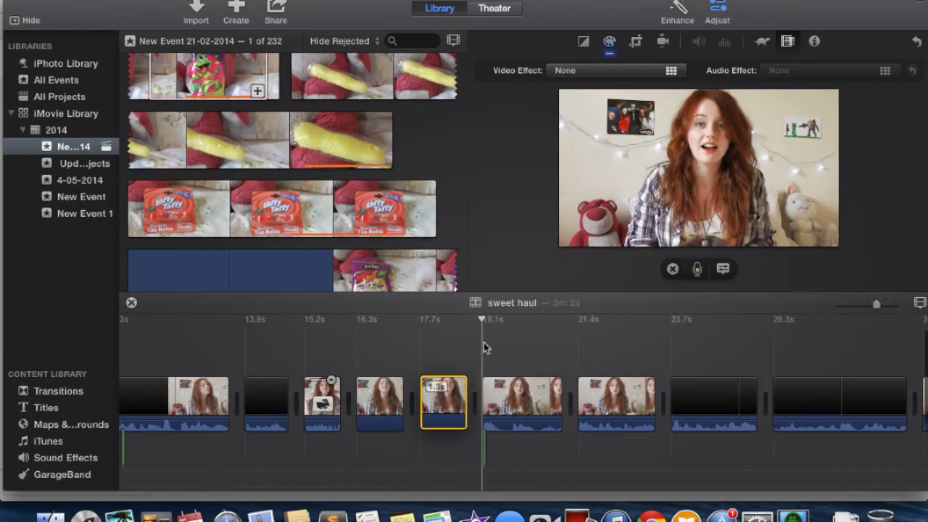
key(q)
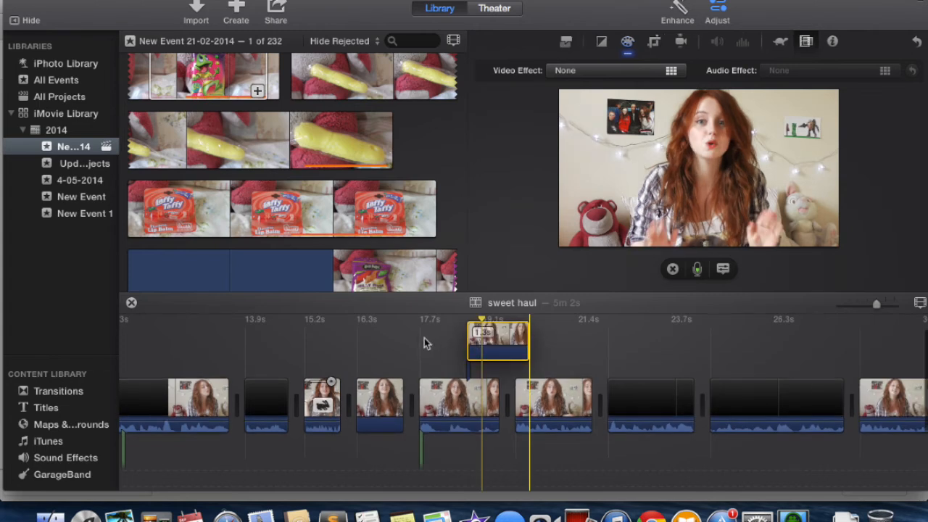
drag(426, 344, 430, 346)
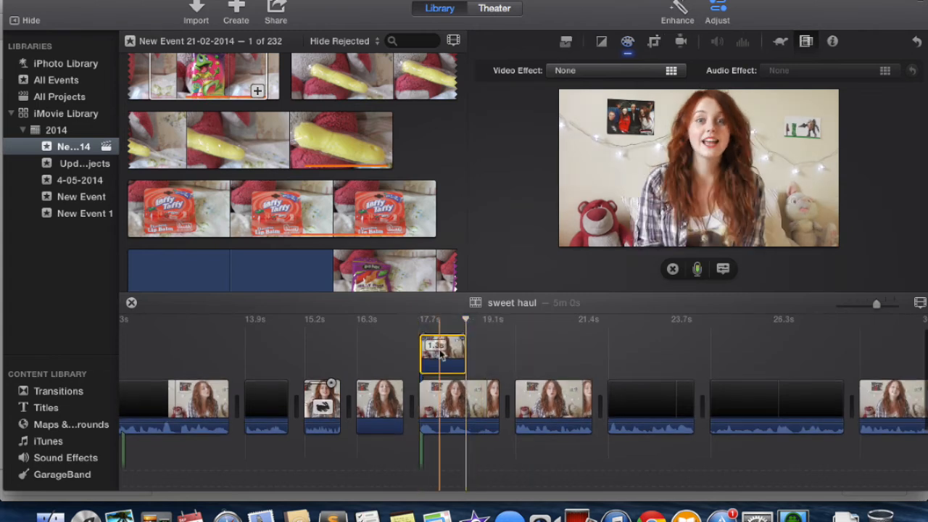
Show the attached clip as a Picture in Picture inset in the frame's upper-left area, with a 0.2 s Dissolve.
click(565, 42)
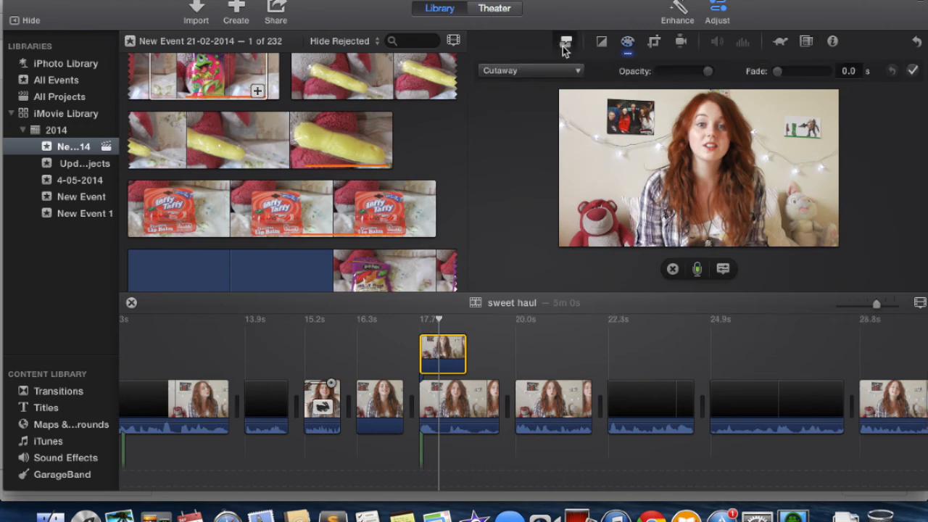
click(548, 73)
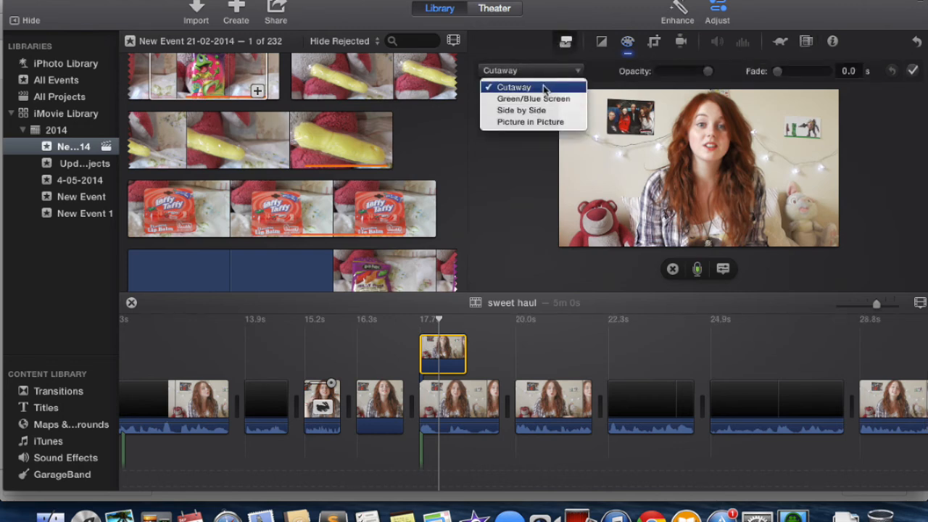
click(541, 125)
drag(771, 138, 609, 136)
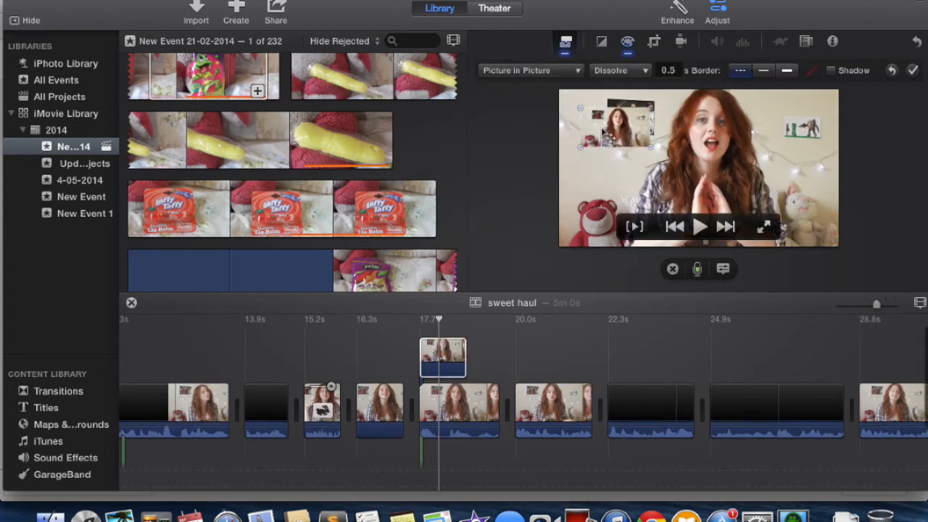
click(456, 349)
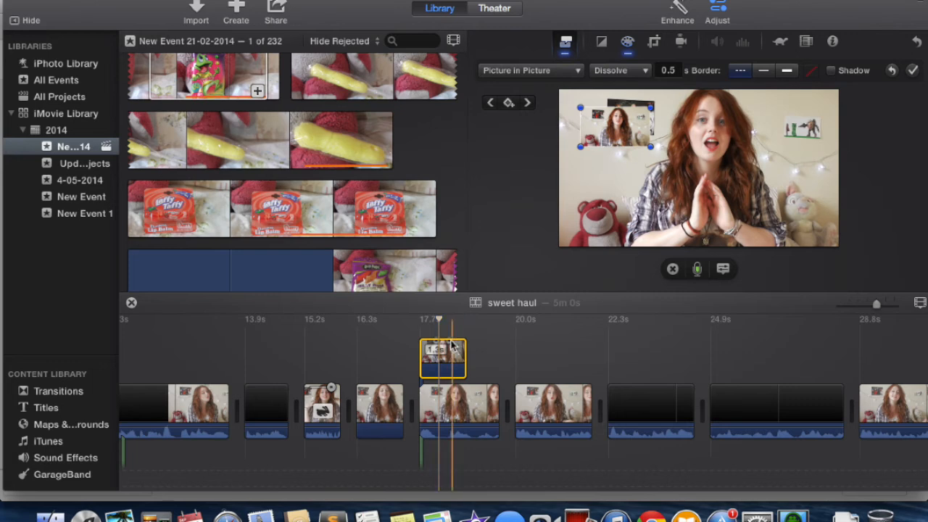
mouse_move(450, 341)
mouse_down()
mouse_move(458, 342)
mouse_move(444, 342)
mouse_up()
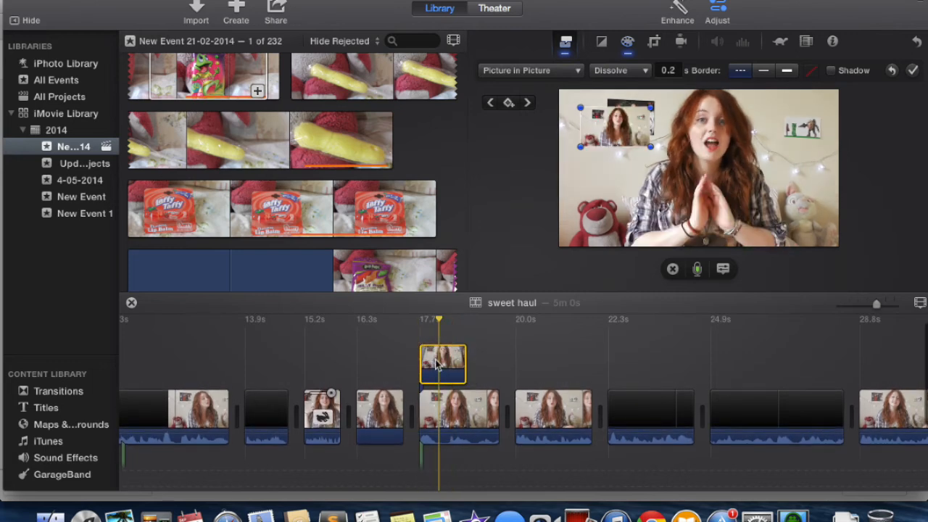
Set the attached clip's overlay to Green/Blue Screen and move it above the second half of the Freddo chocolate clip at 5.7 s.
click(529, 70)
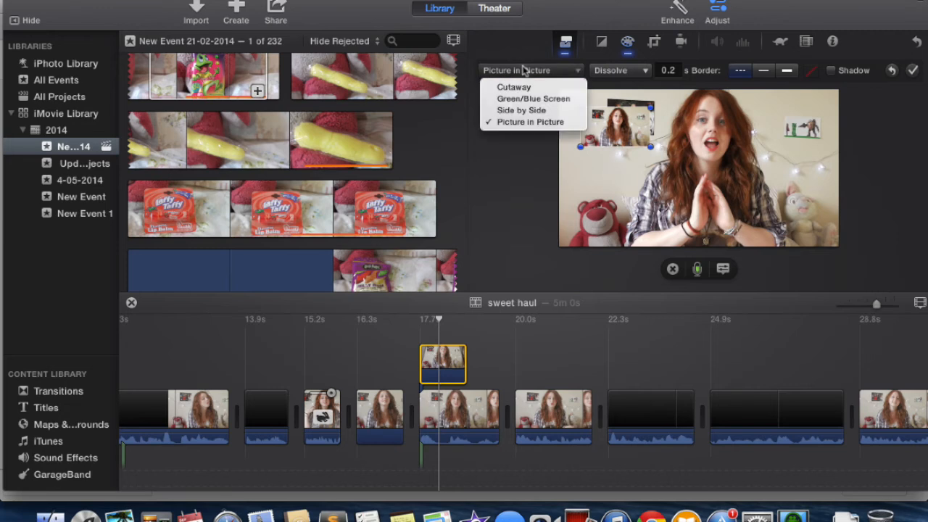
click(520, 99)
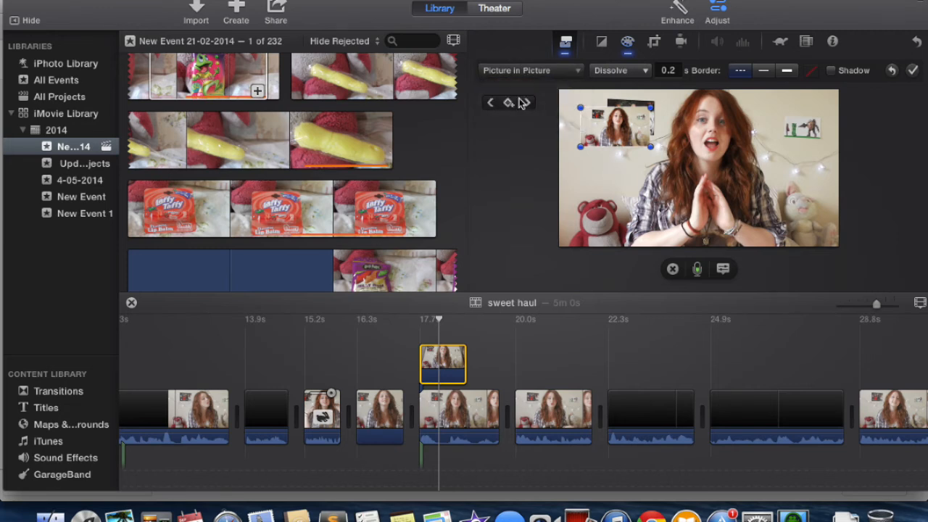
scroll(522, 355, left, 8)
drag(733, 349, 293, 342)
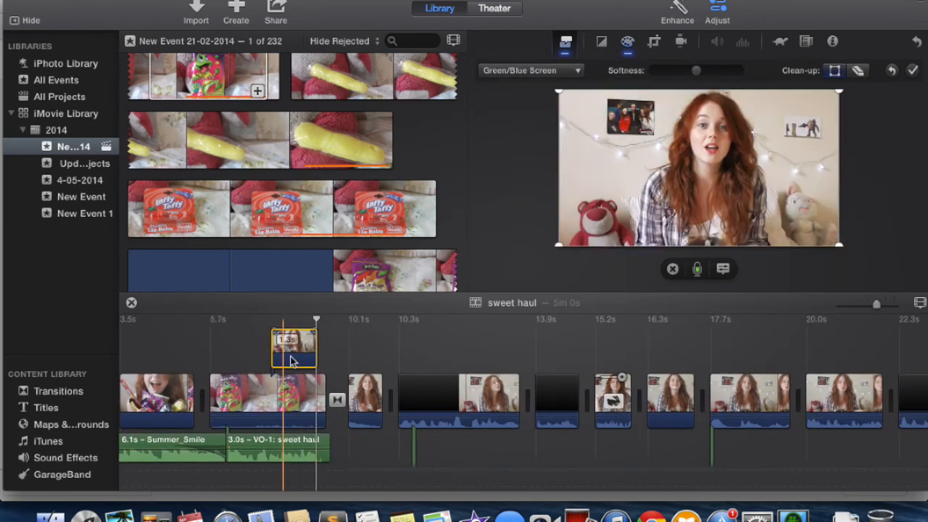
Crop the green-screen overlay with its corner points so the Freddo background shows around the speaker, and play it back.
click(292, 361)
click(559, 246)
drag(580, 235, 600, 228)
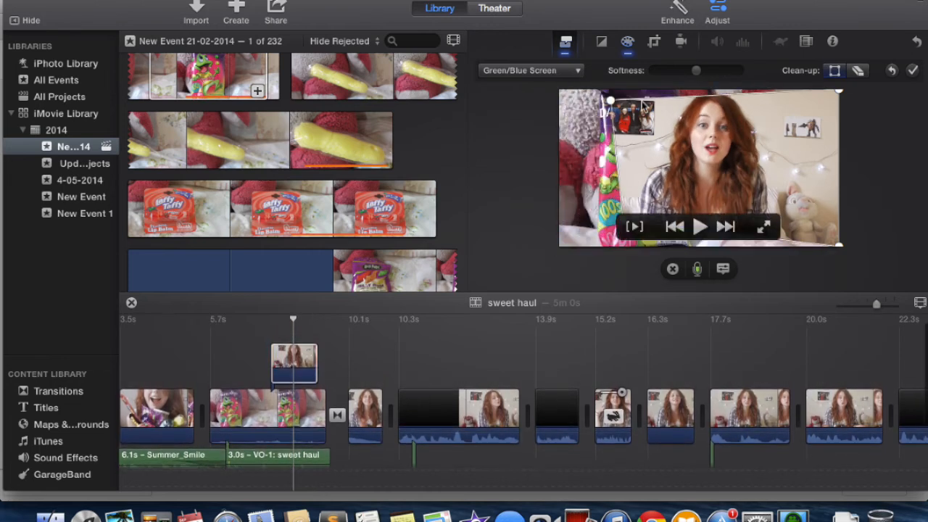
drag(559, 91, 689, 96)
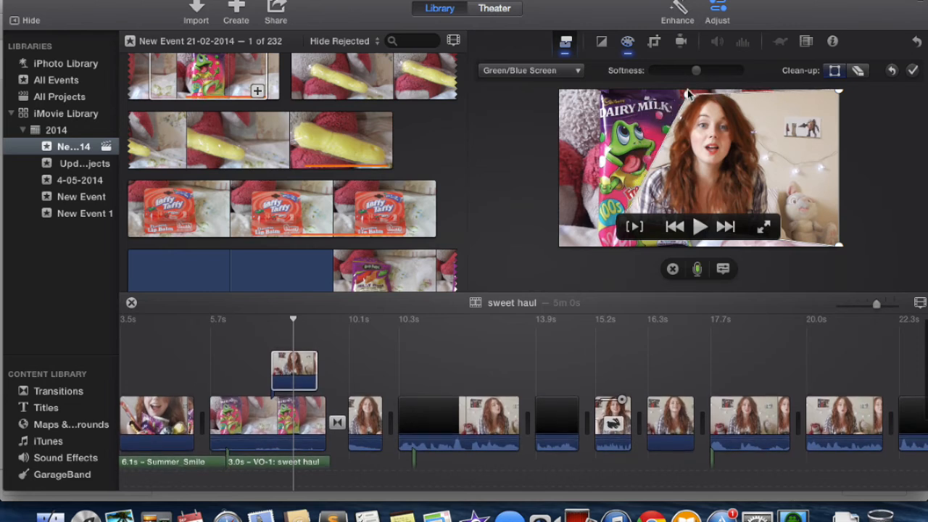
drag(840, 246, 823, 169)
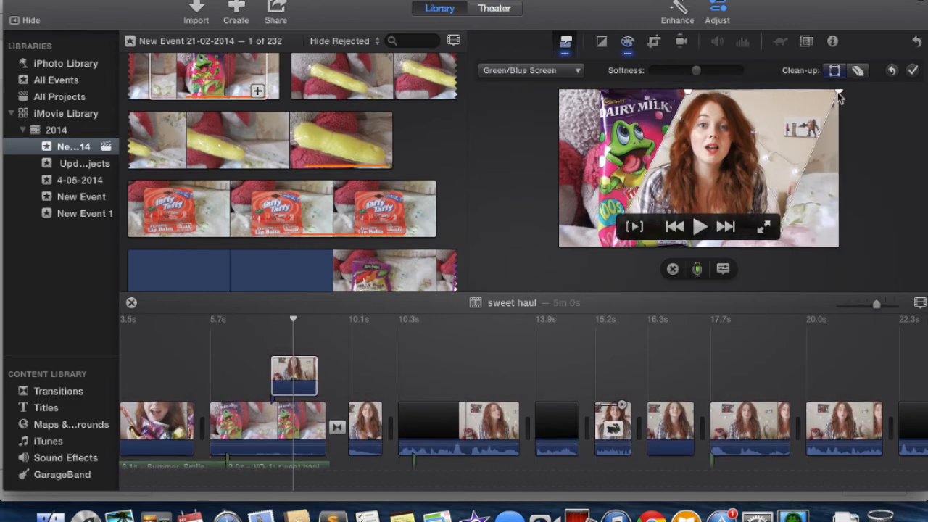
drag(838, 93, 754, 97)
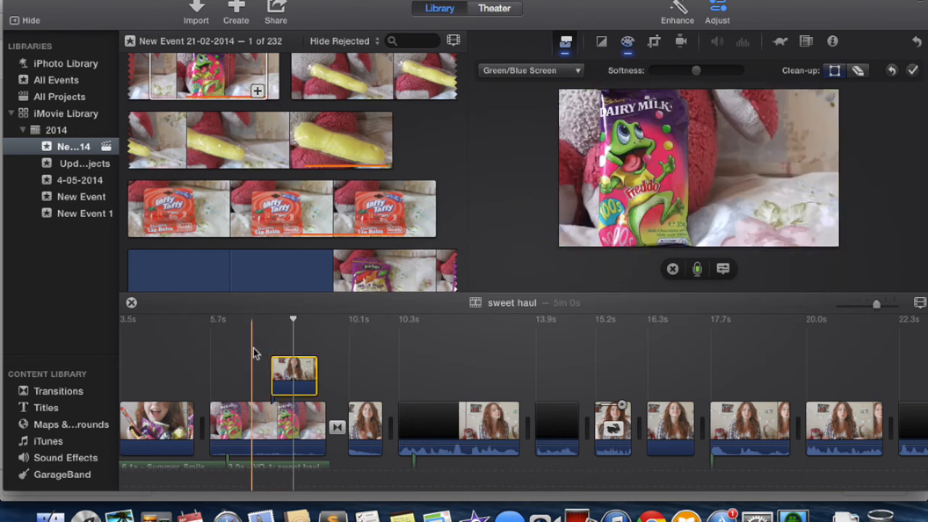
key(space)
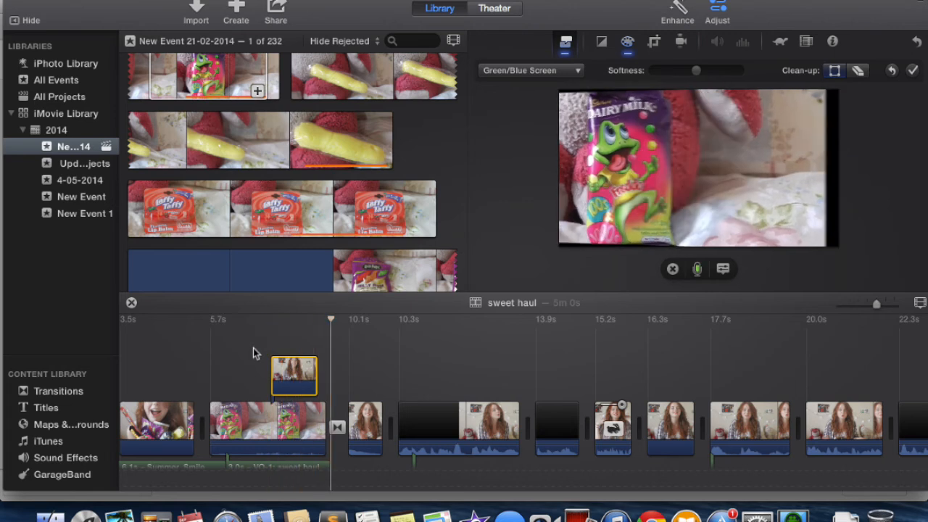
Set the overlay to Side by Side, try the Right placement before returning to Left, and lengthen the Slide.
click(531, 71)
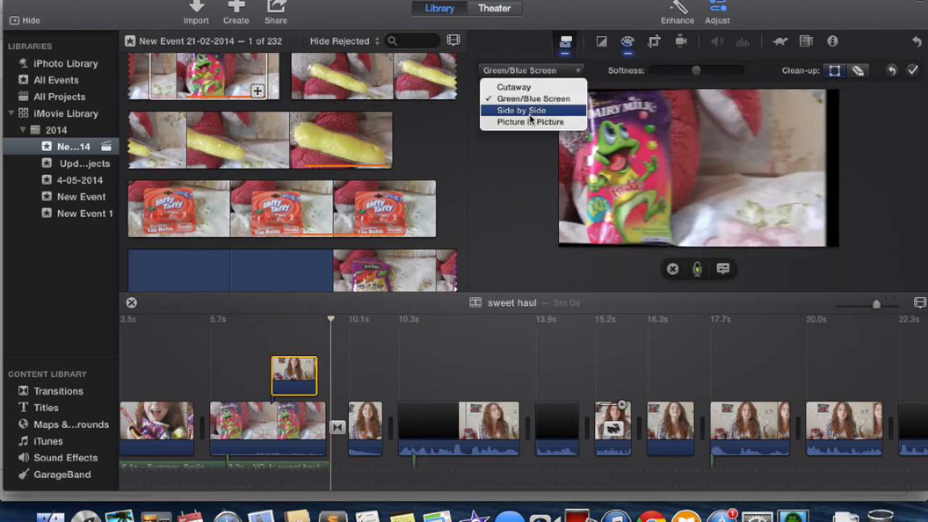
click(531, 113)
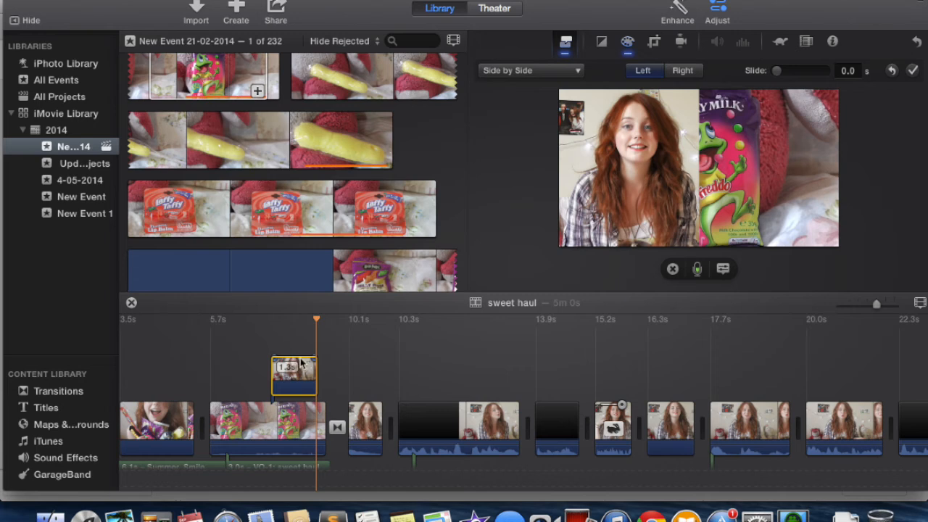
click(283, 343)
mouse_move(282, 318)
mouse_down()
mouse_move(298, 317)
mouse_move(258, 323)
mouse_move(290, 321)
mouse_up()
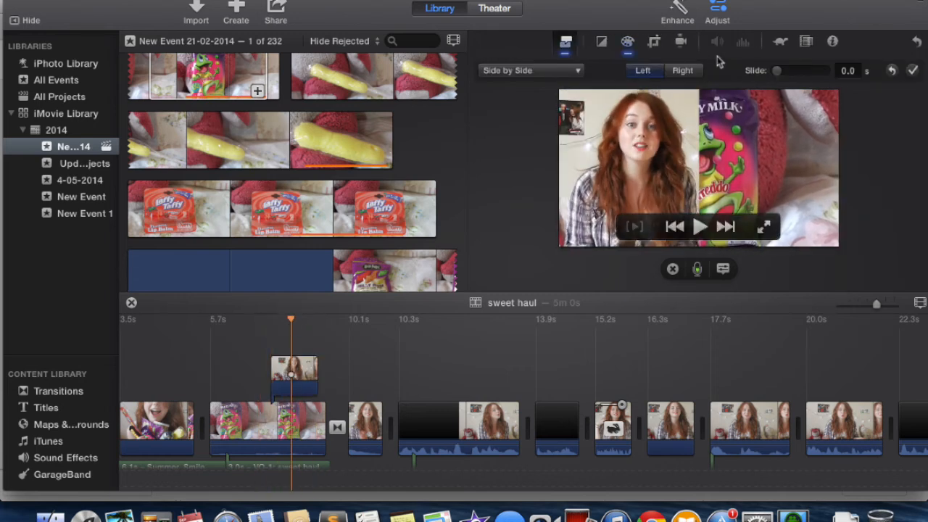
click(675, 71)
click(653, 72)
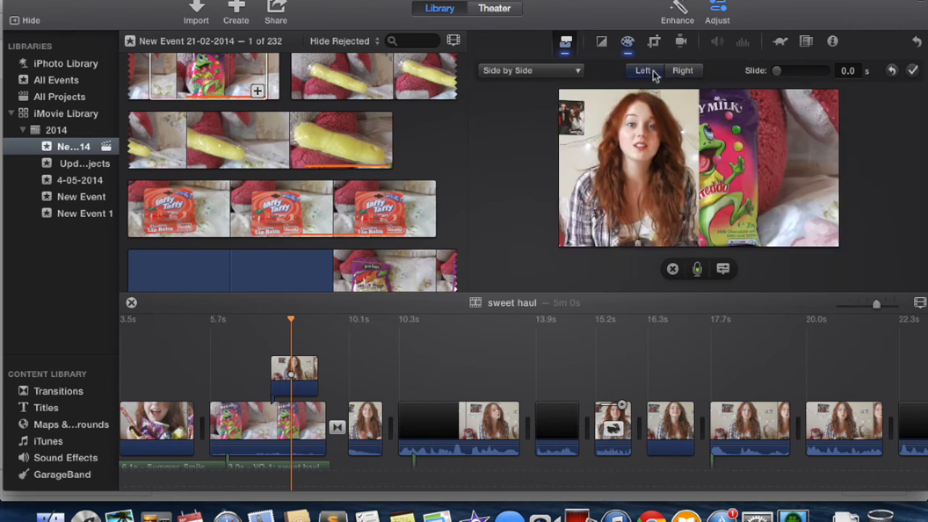
drag(777, 71, 818, 73)
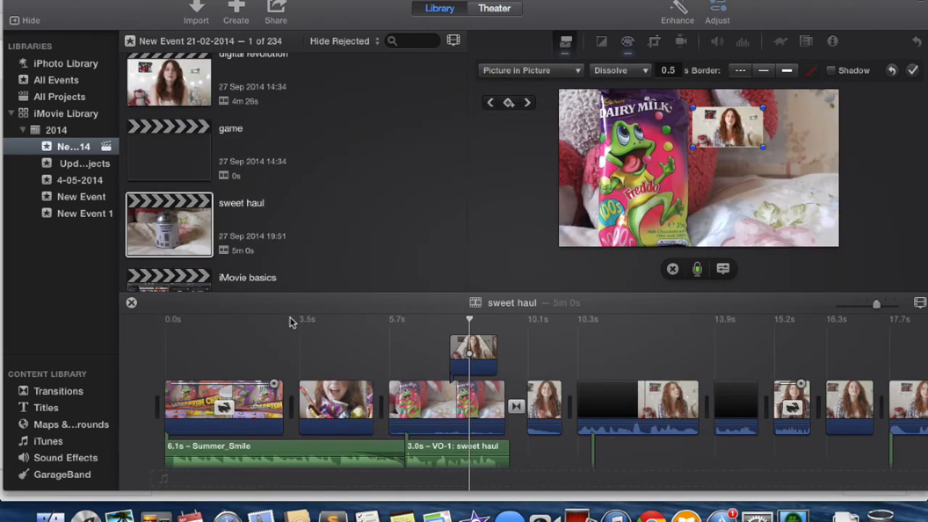
Add the Upper title above the start of the 10.3 s clip.
scroll(306, 122, down, 15)
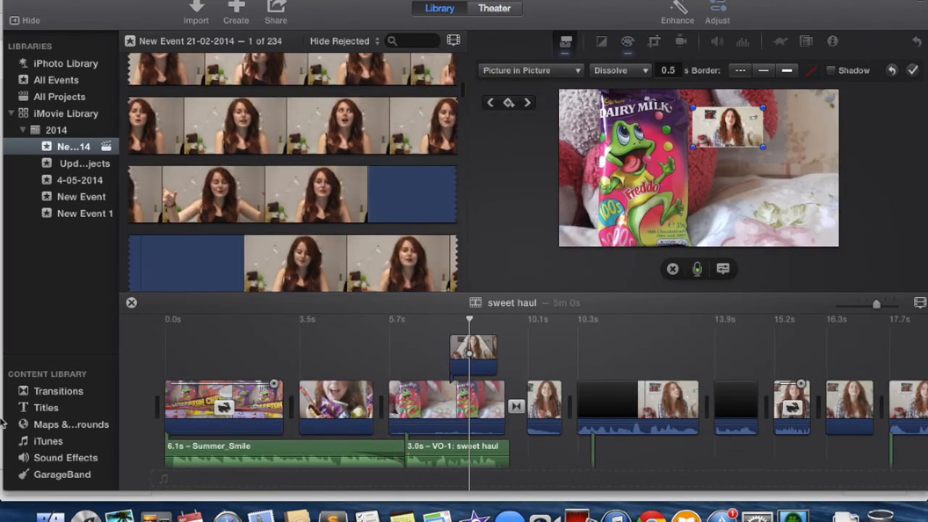
click(38, 411)
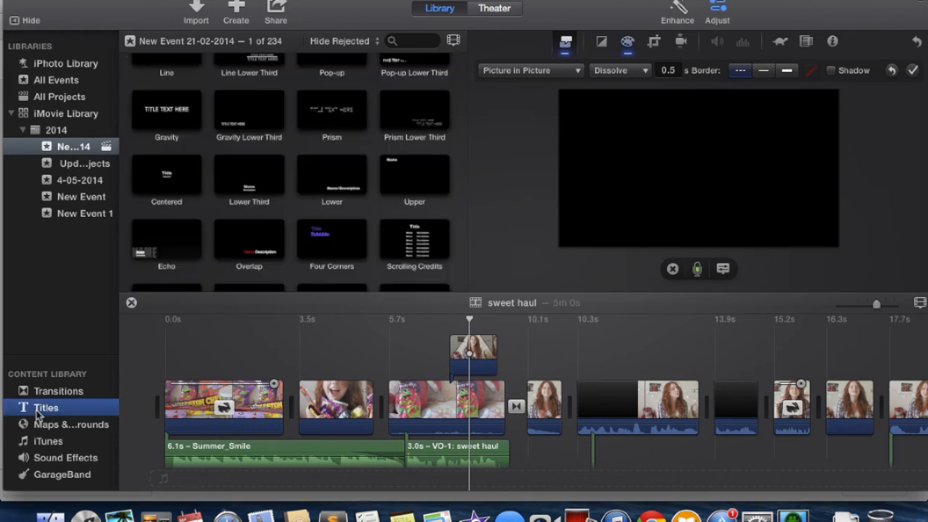
scroll(389, 186, down, 2)
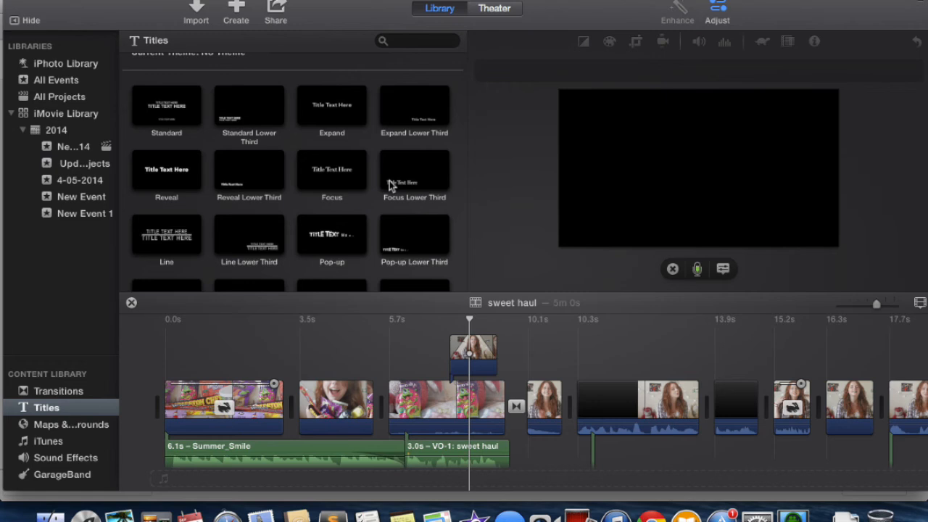
scroll(389, 186, down, 6)
click(168, 120)
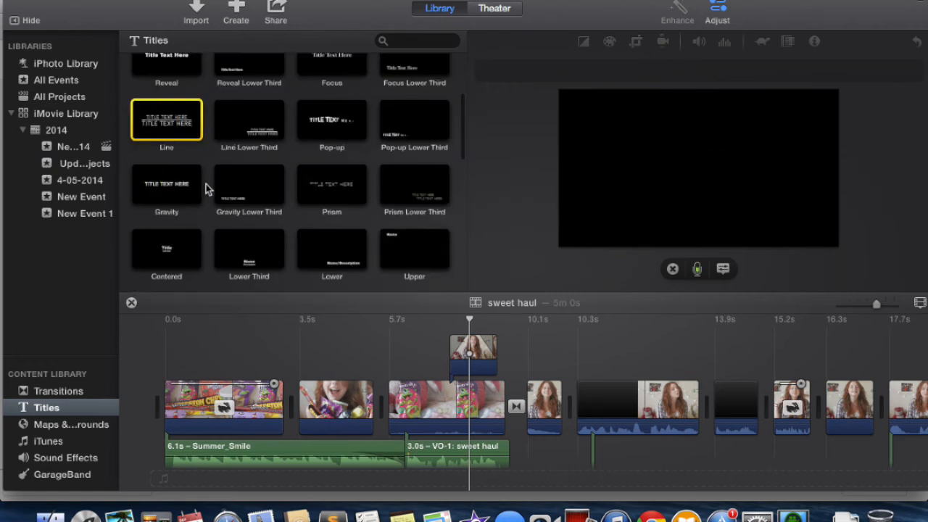
scroll(405, 189, down, 3)
click(397, 197)
drag(423, 198, 581, 362)
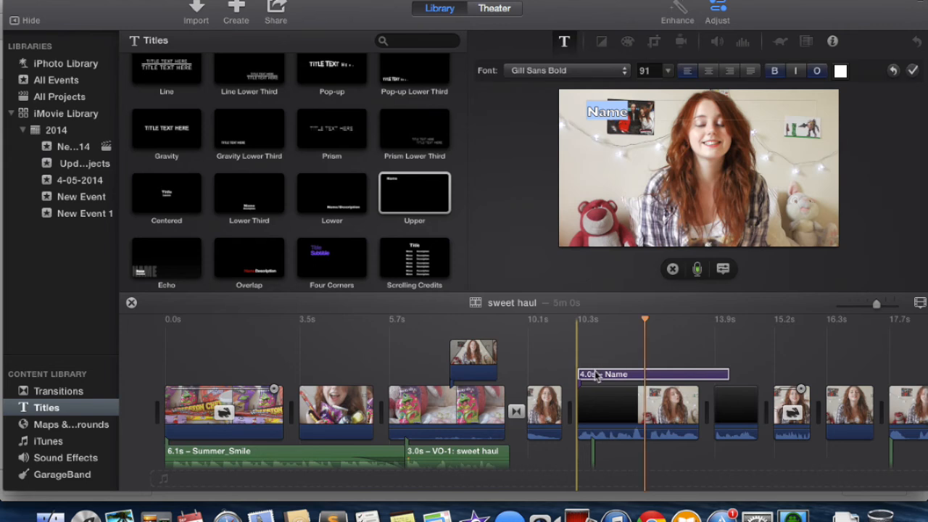
Replace the title's placeholder text with "Hello peeps!", placed a few lines lower in the text area.
click(596, 374)
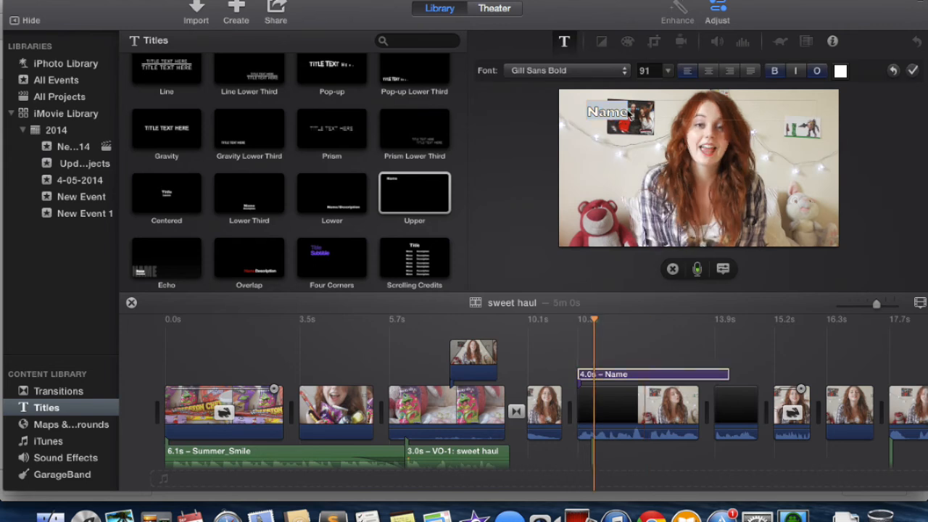
key(BackSpace)
text(Hello peeps!)
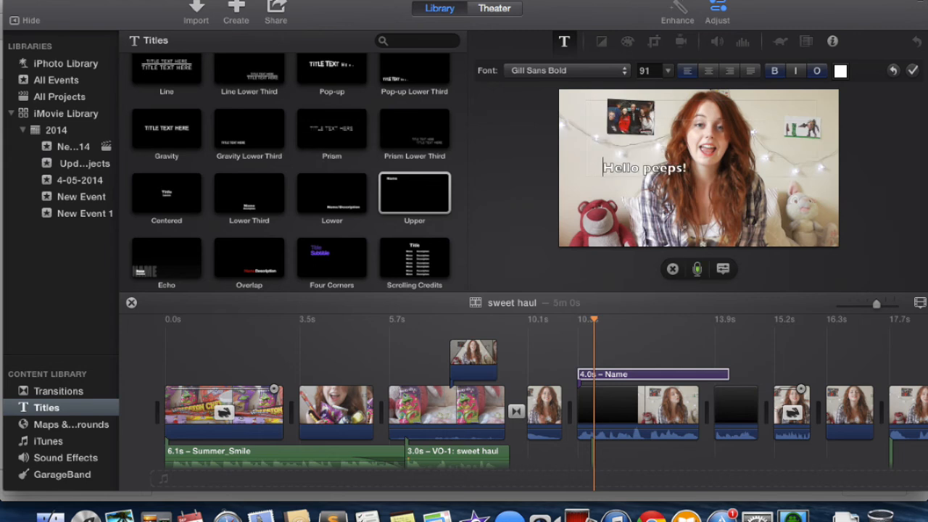
Centre-align the "Hello peeps!" text and remove its extra leading spaces.
drag(708, 168, 587, 166)
click(710, 71)
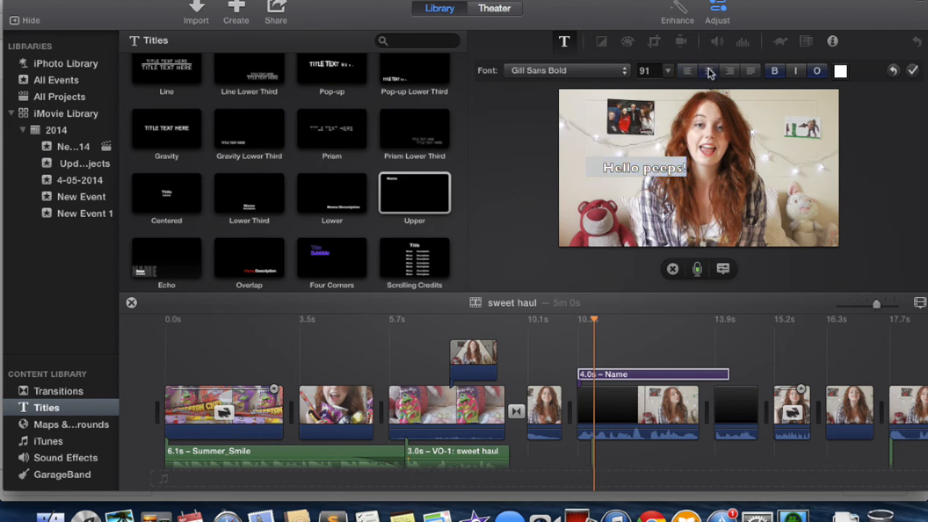
click(669, 167)
key(BackSpace)
key(BackSpace)
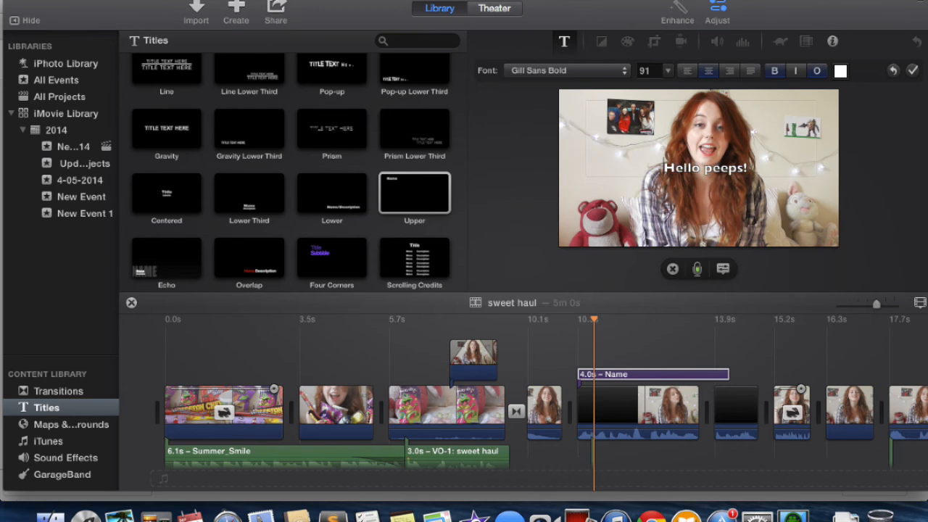
Set the "Hello peeps!" text to the Avenir Next Medium font and colour it pink.
drag(762, 169, 625, 169)
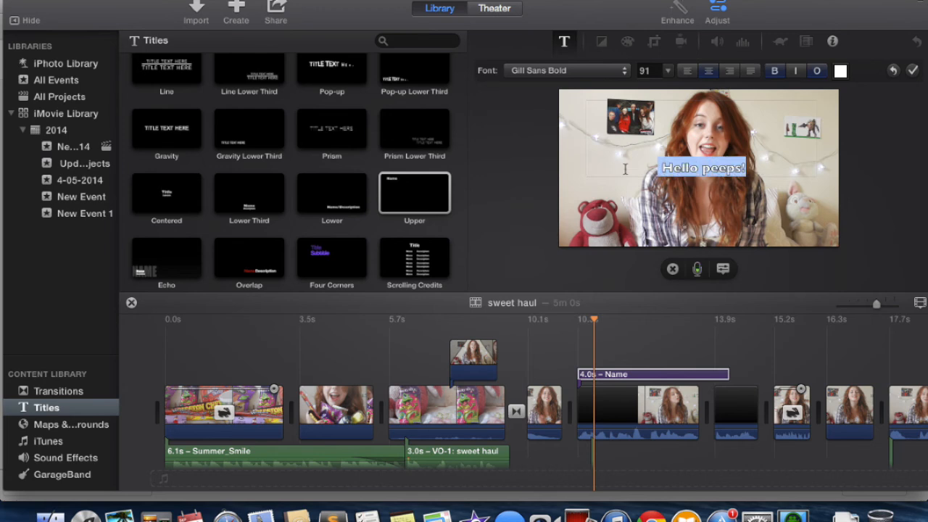
click(574, 74)
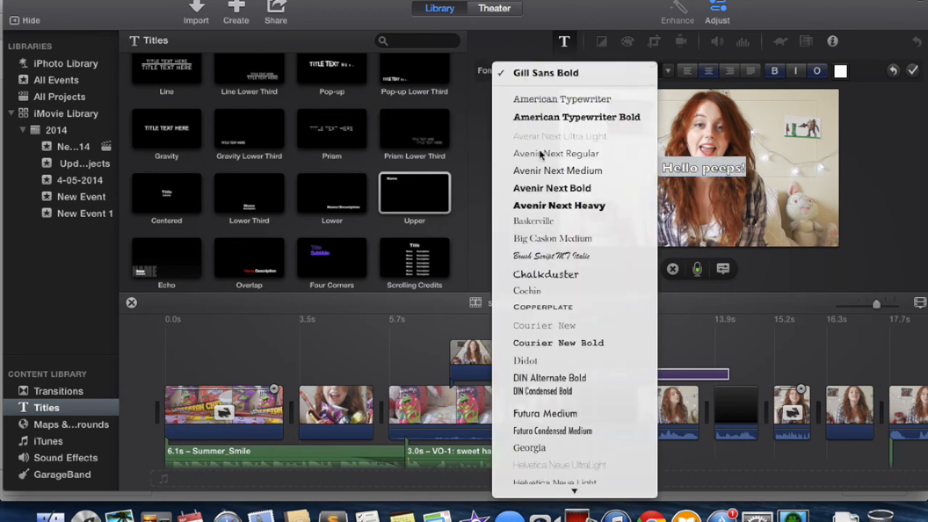
click(547, 179)
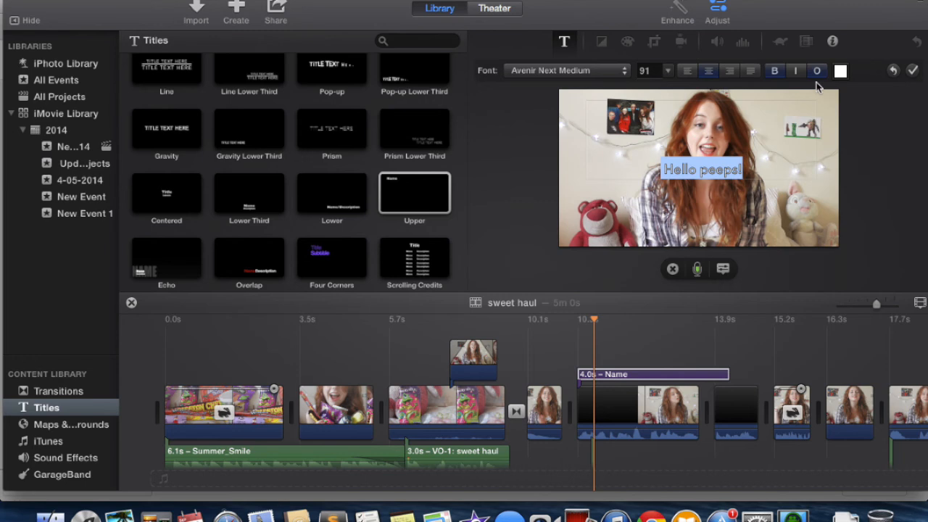
click(840, 70)
click(347, 196)
click(317, 222)
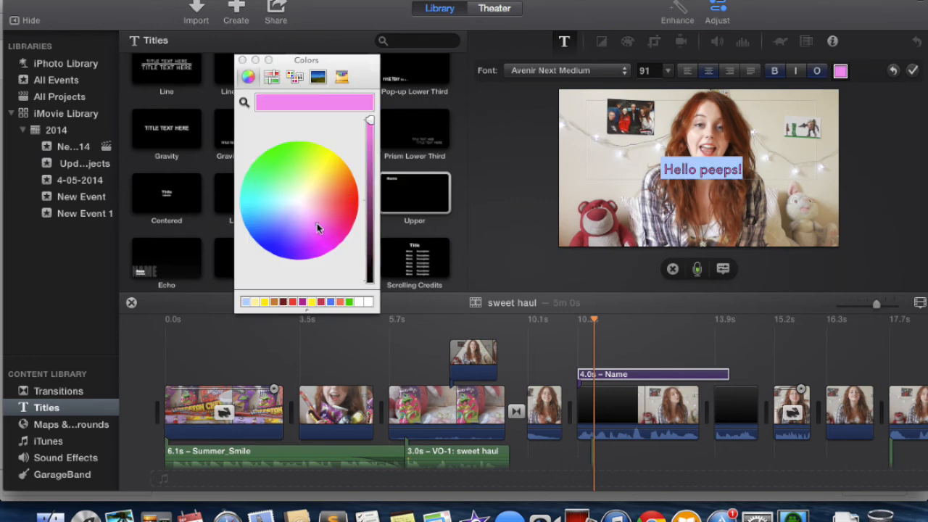
Set the "Hello peeps!" font size to 124 and dismiss the colour picker.
click(646, 71)
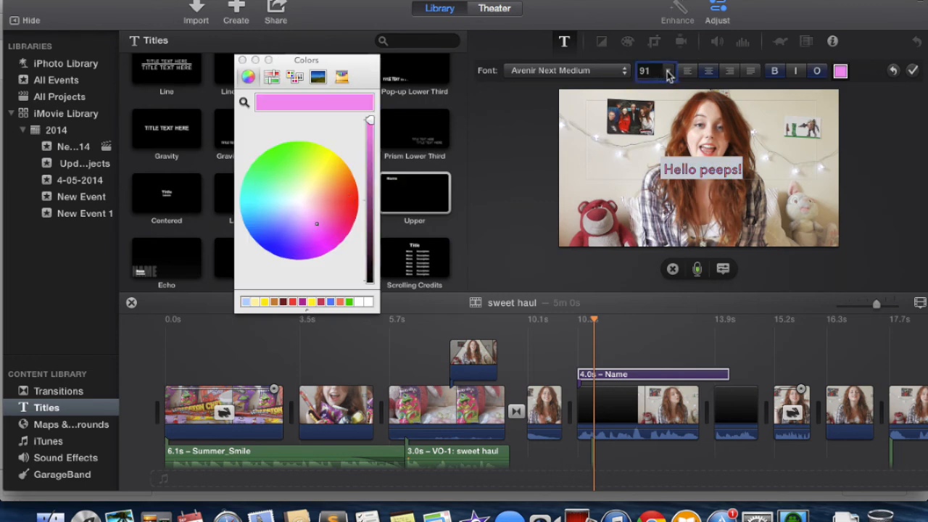
click(668, 73)
click(649, 151)
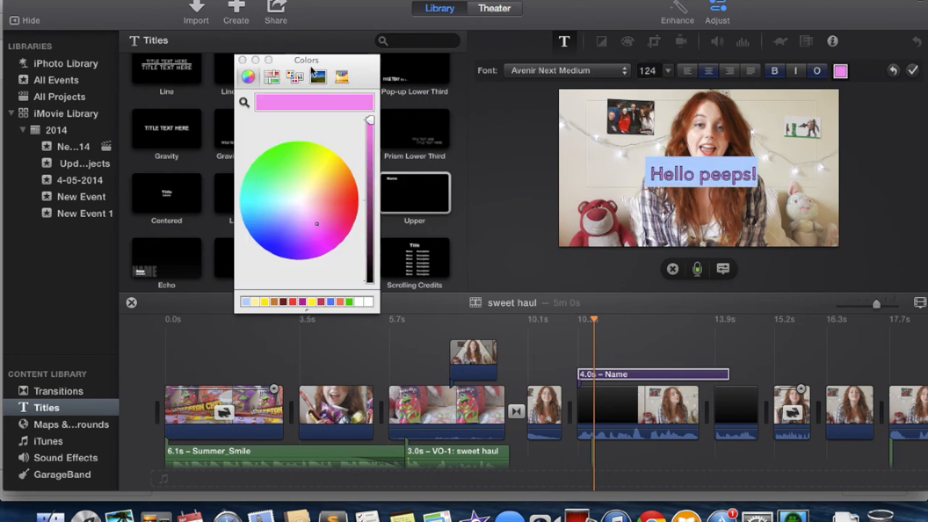
click(242, 61)
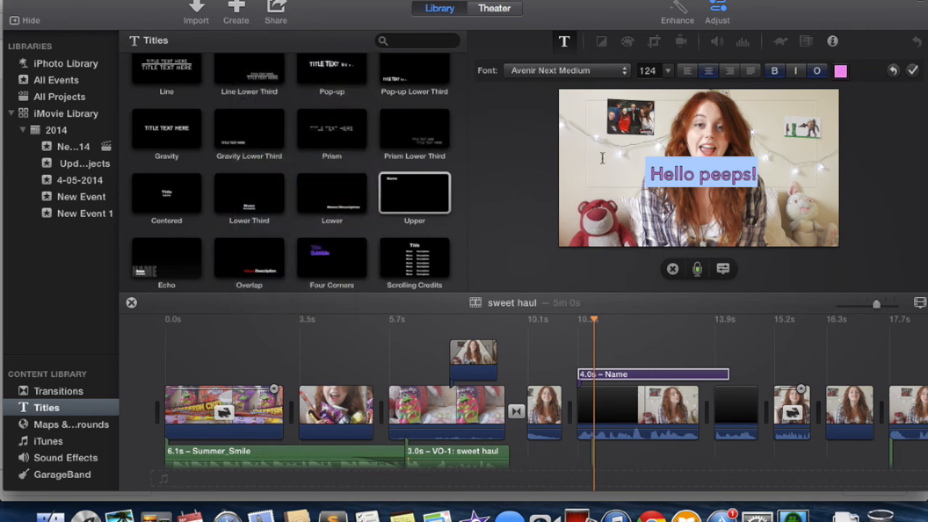
Add a Fade to Black transition between the clips starting at 10.1 s and 10.3 s, and play it back.
click(58, 392)
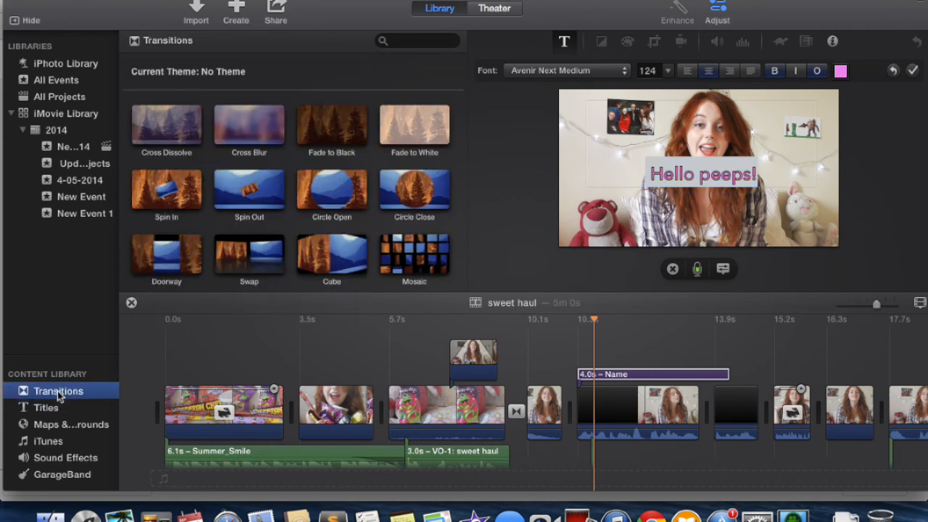
scroll(357, 163, down, 5)
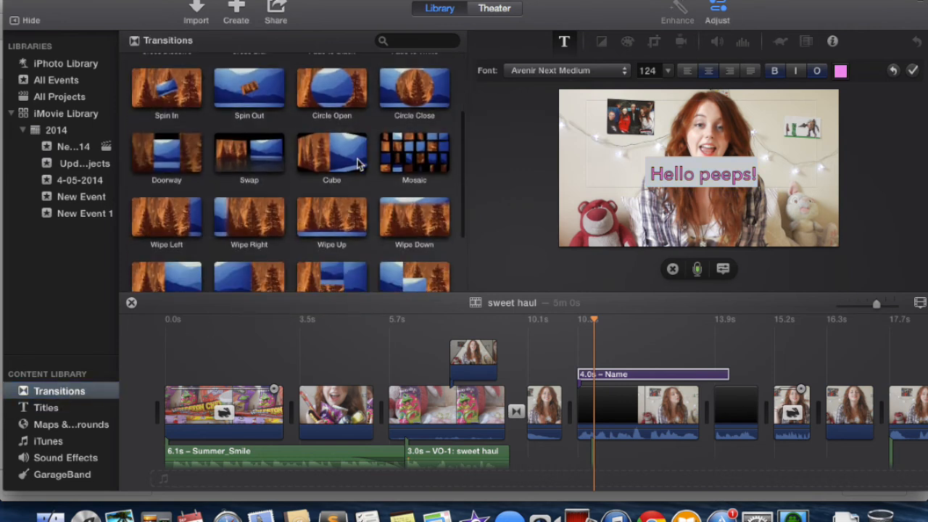
scroll(357, 164, up, 5)
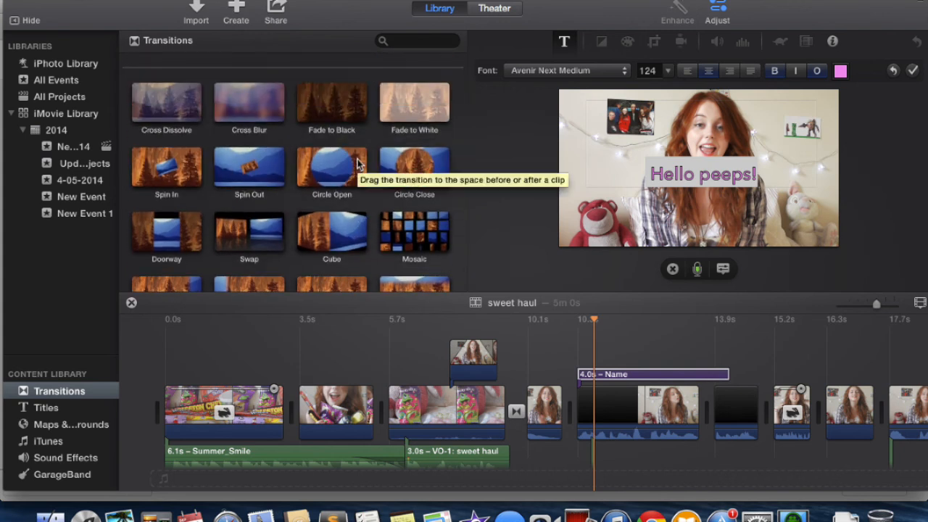
drag(358, 164, 486, 326)
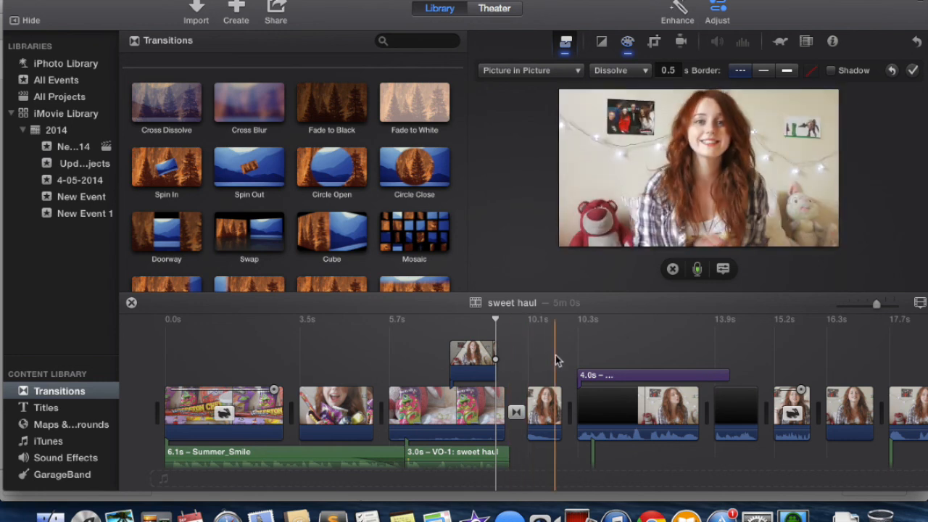
click(326, 107)
drag(336, 109, 570, 392)
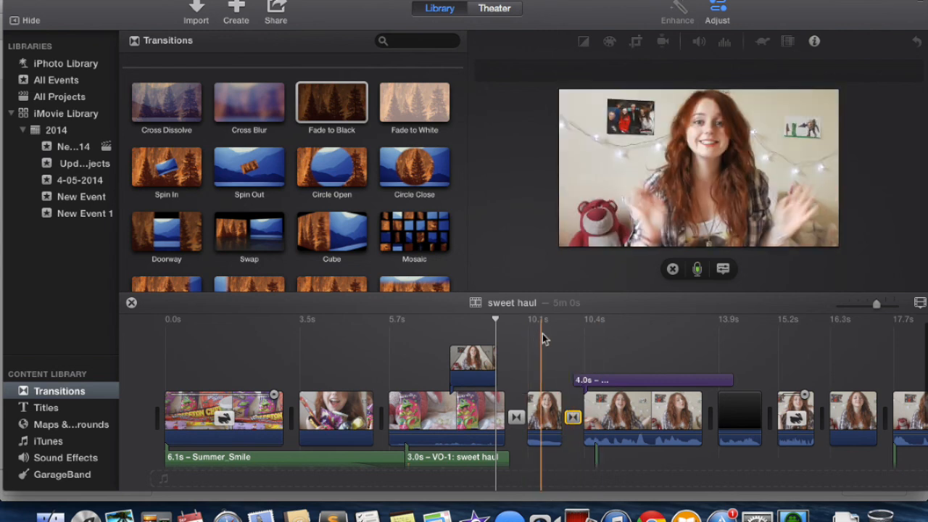
key(space)
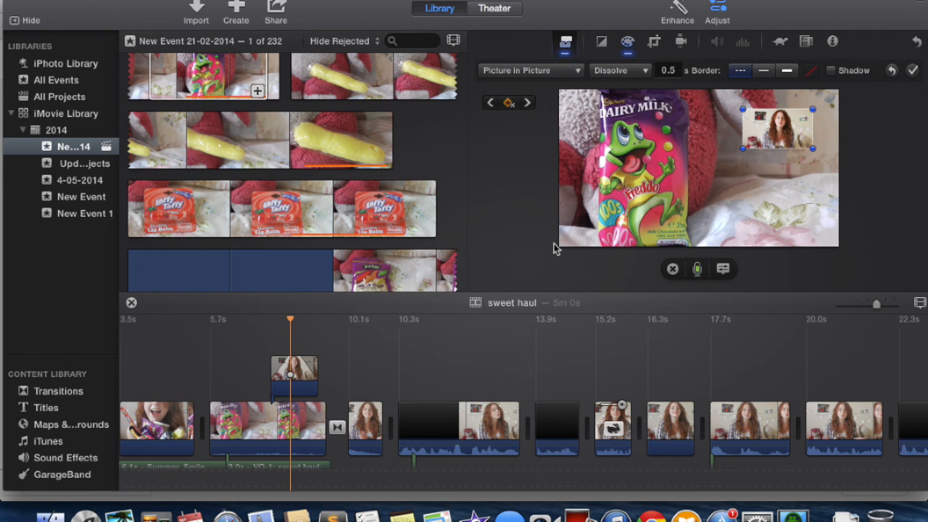
Move the picture-in-picture overlay left towards the centre of the frame and remove its keyframe at the playhead.
drag(754, 128, 732, 130)
click(511, 104)
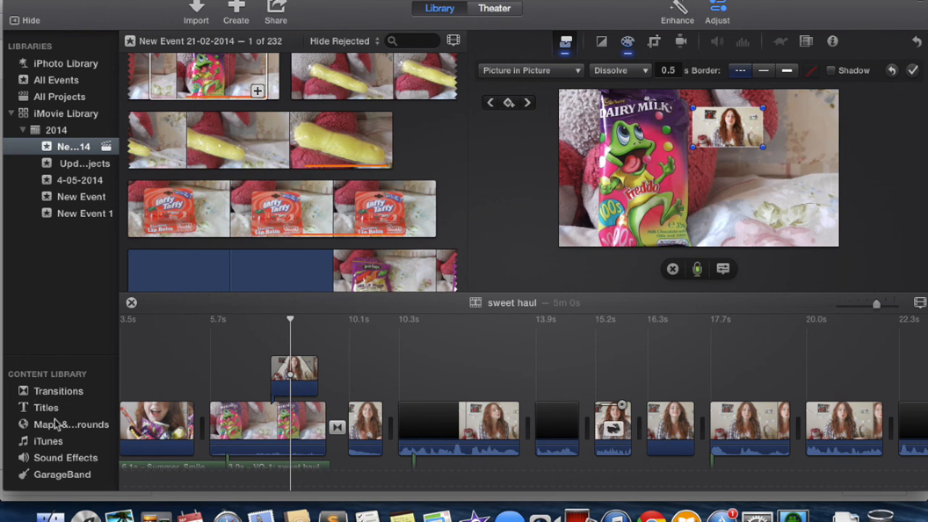
scroll(325, 386, down, 3)
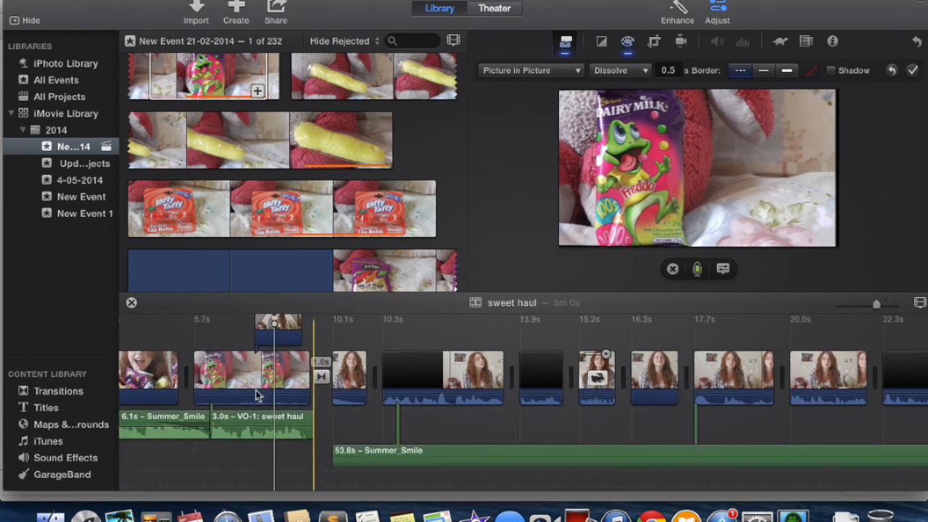
scroll(258, 393, left, 5)
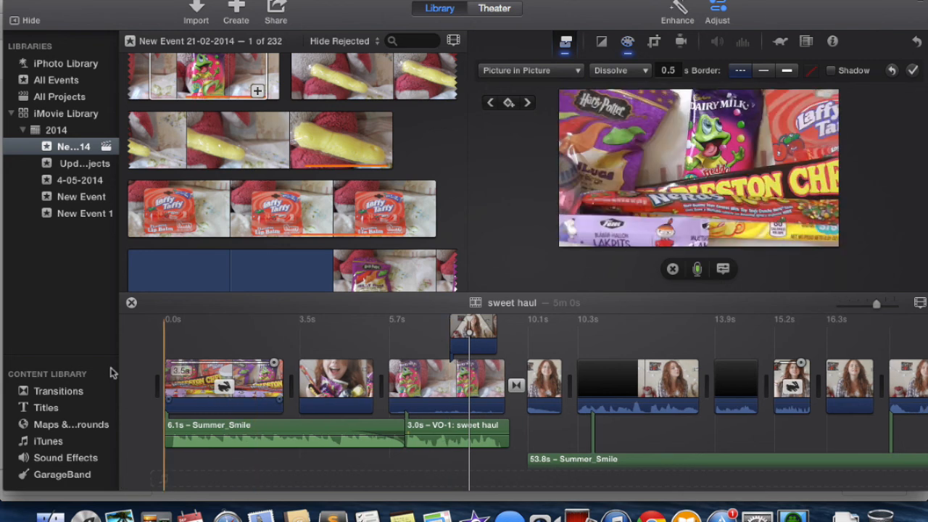